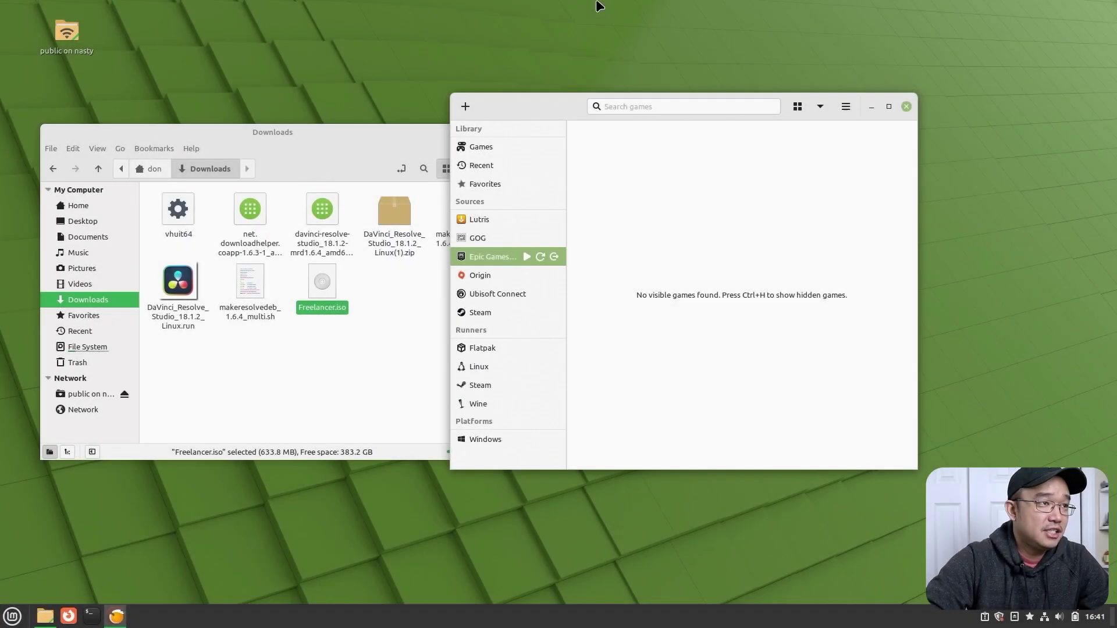
# Search the Lutris website for 'freelancer' installers.
pyautogui.click(467, 107)
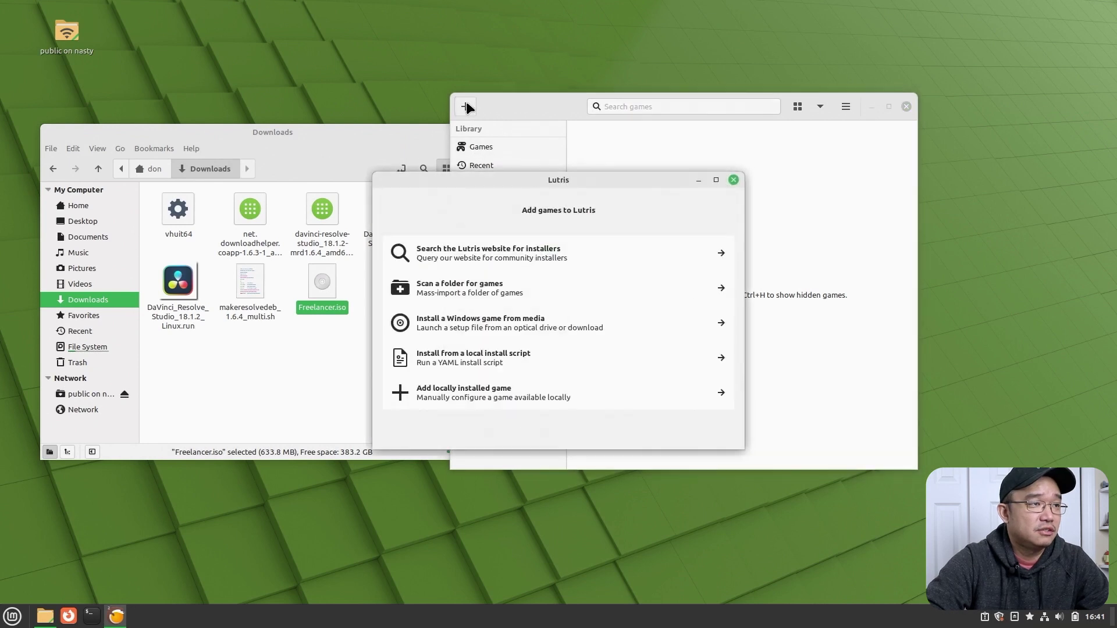
pyautogui.press('Escape')
pyautogui.click(466, 107)
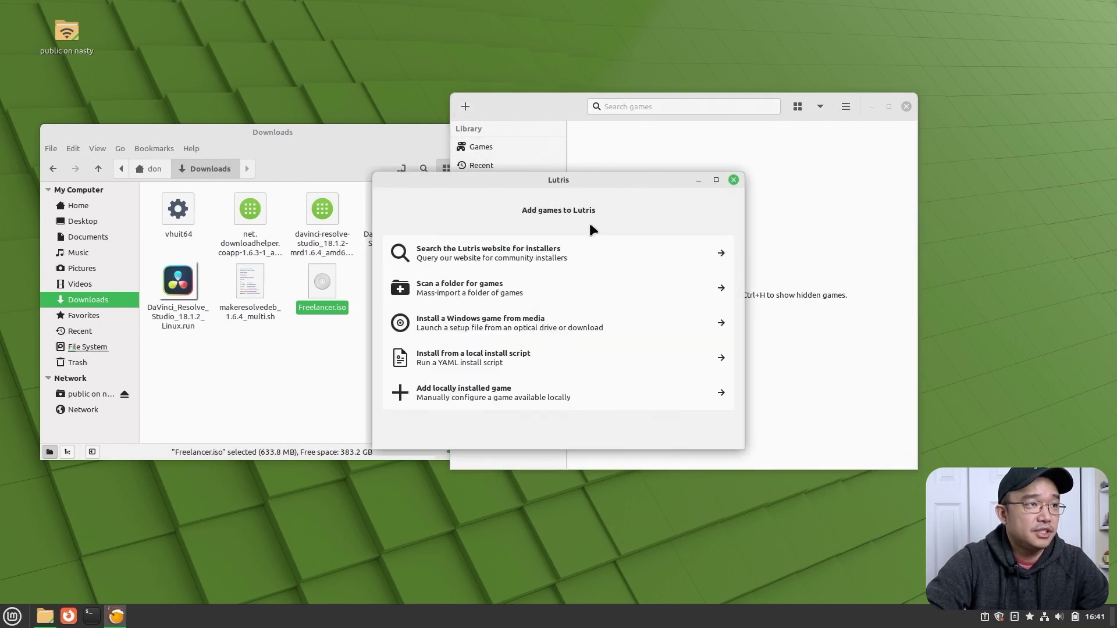
pyautogui.click(589, 252)
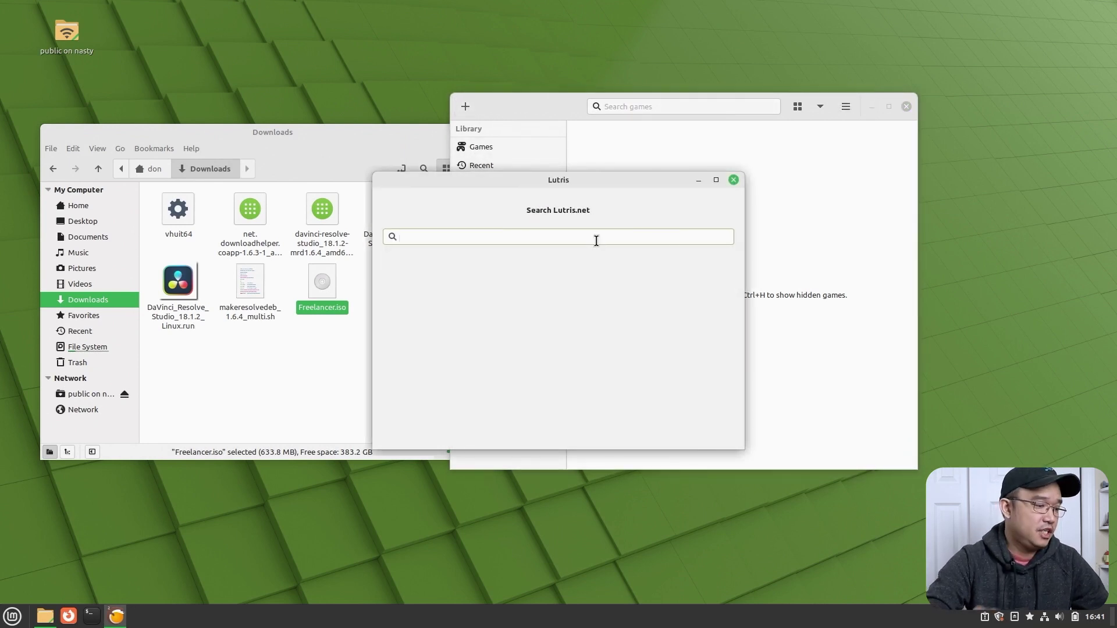
pyautogui.write('freelancer')
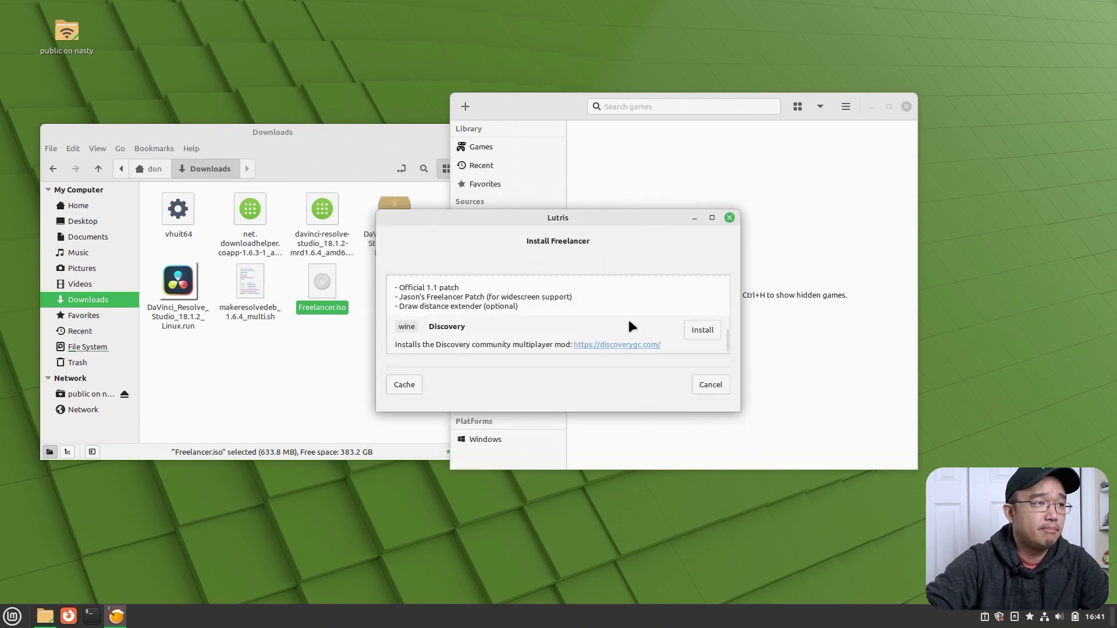
# Scroll the Install Freelancer list to review the CD + HD Edition 0.6 and CDROM installers.
pyautogui.scroll(-5, 629, 319)
pyautogui.scroll(3, 627, 327)
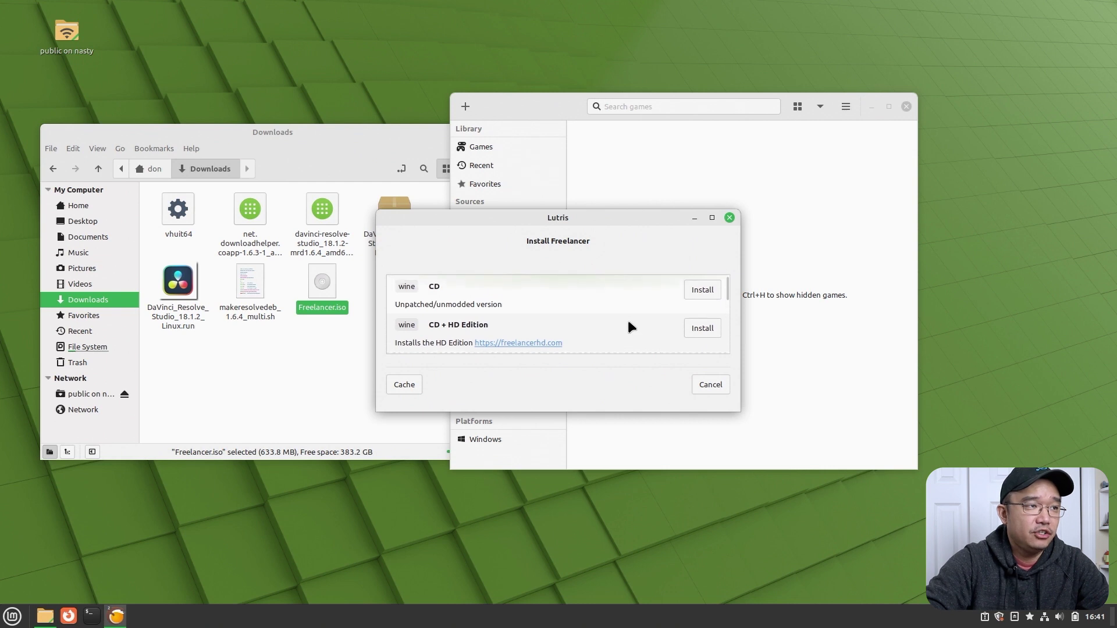
pyautogui.scroll(-1, 575, 314)
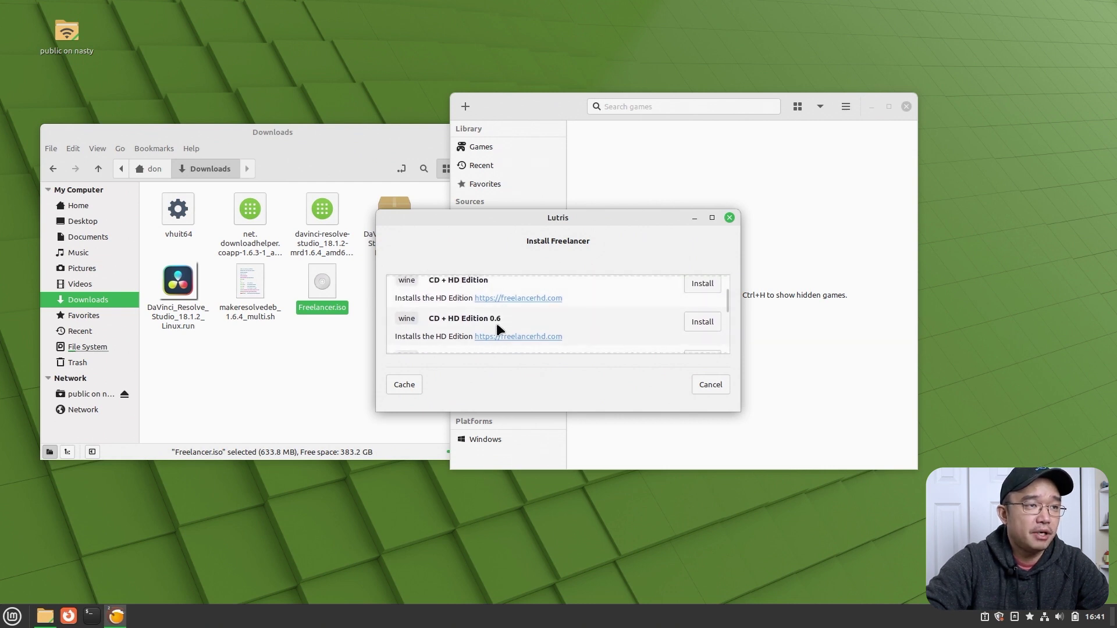
pyautogui.scroll(-1, 499, 321)
pyautogui.scroll(-2, 511, 302)
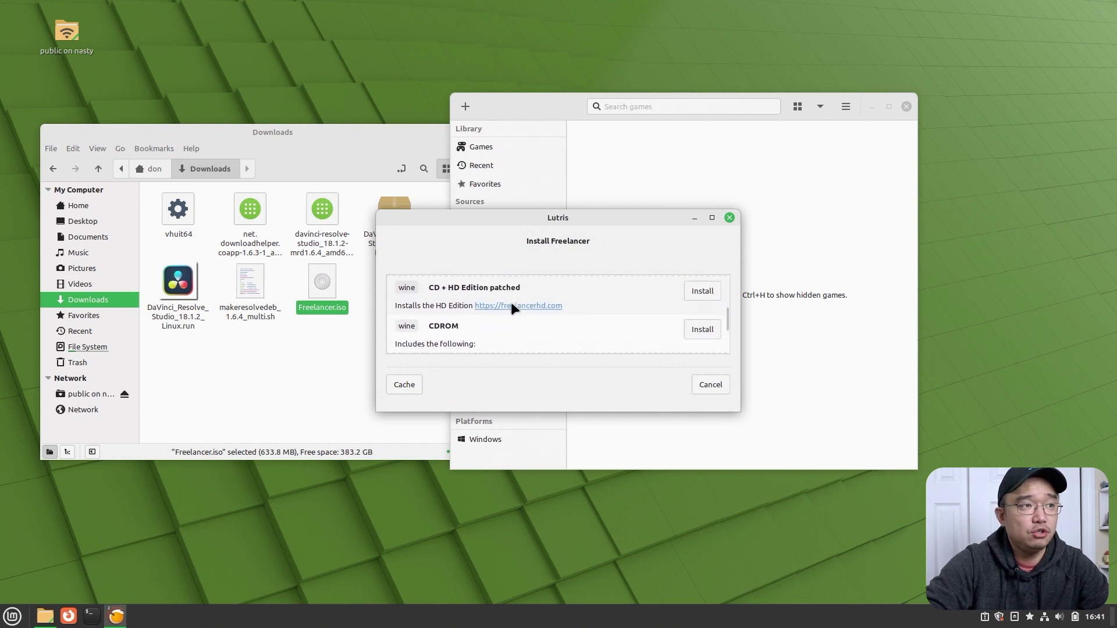
pyautogui.scroll(-1, 510, 302)
pyautogui.scroll(-1, 511, 302)
pyautogui.scroll(1, 511, 302)
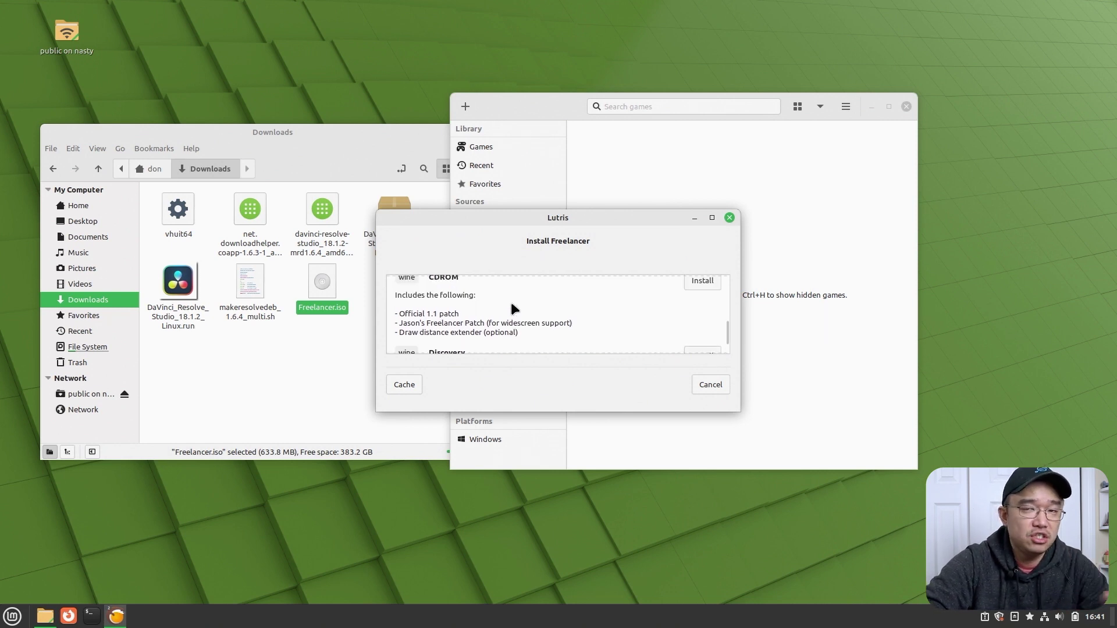
pyautogui.scroll(-1, 511, 304)
pyautogui.scroll(2, 511, 303)
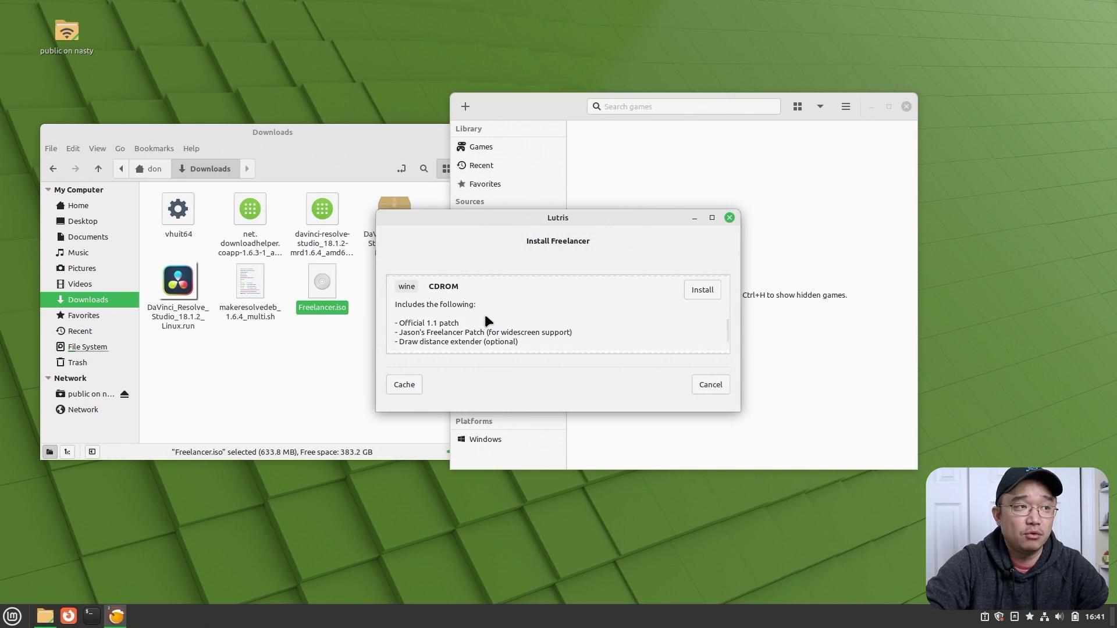
pyautogui.scroll(2, 484, 314)
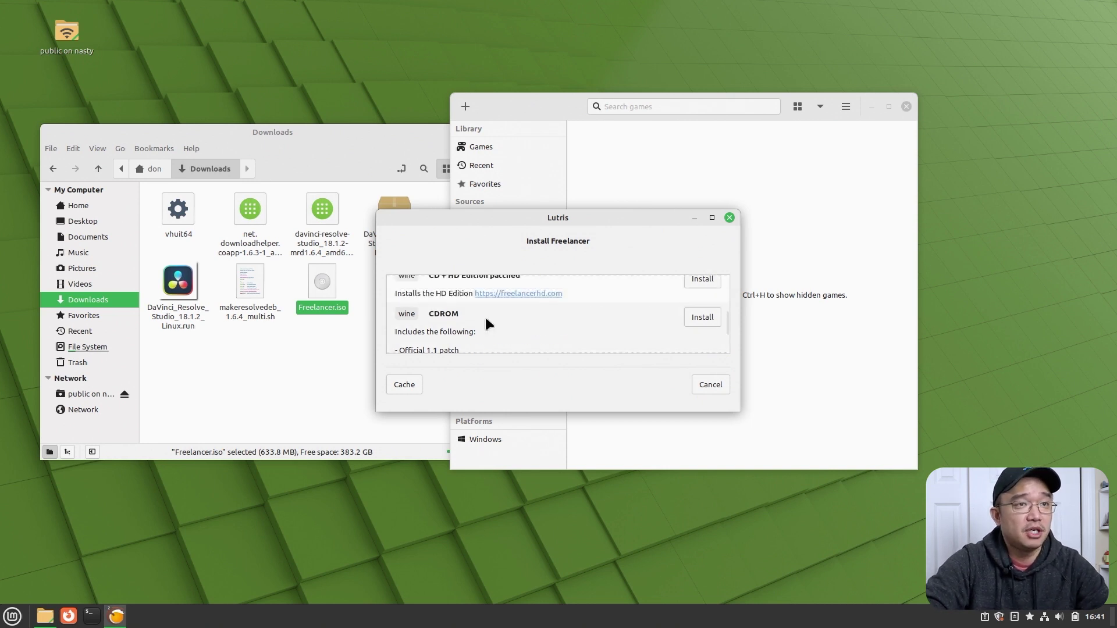
pyautogui.scroll(-2, 498, 327)
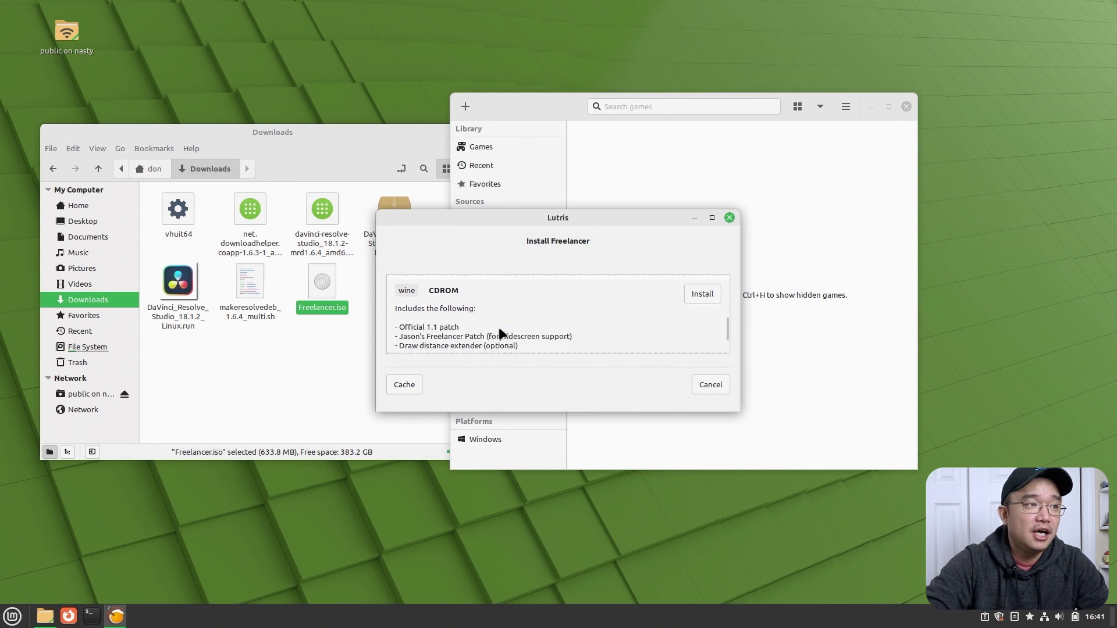
pyautogui.scroll(2, 498, 327)
pyautogui.scroll(1, 500, 333)
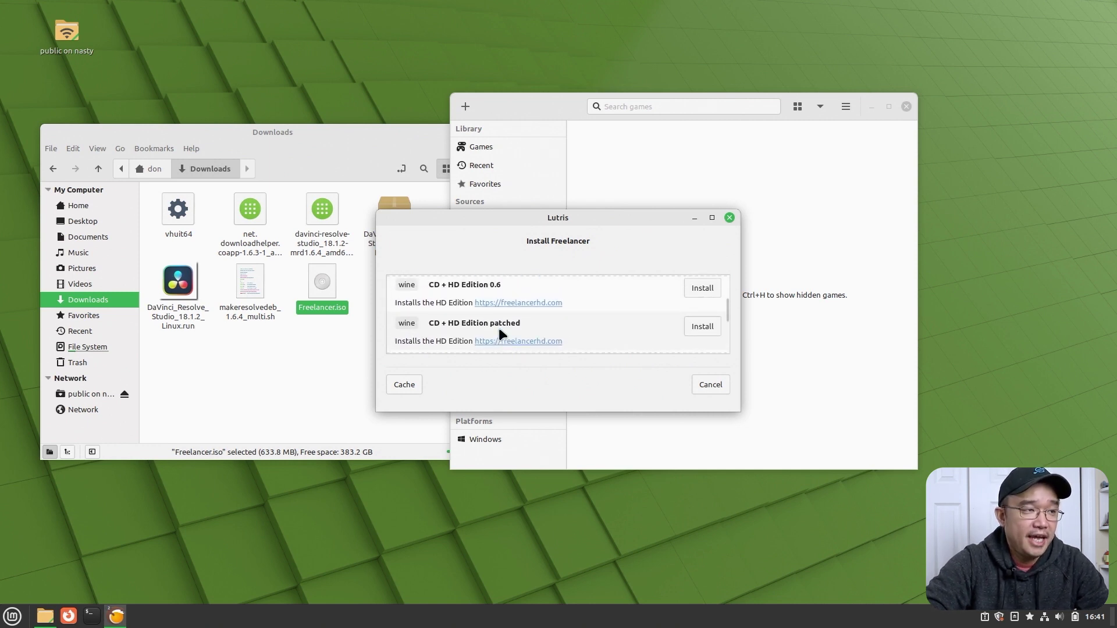
pyautogui.scroll(1, 499, 331)
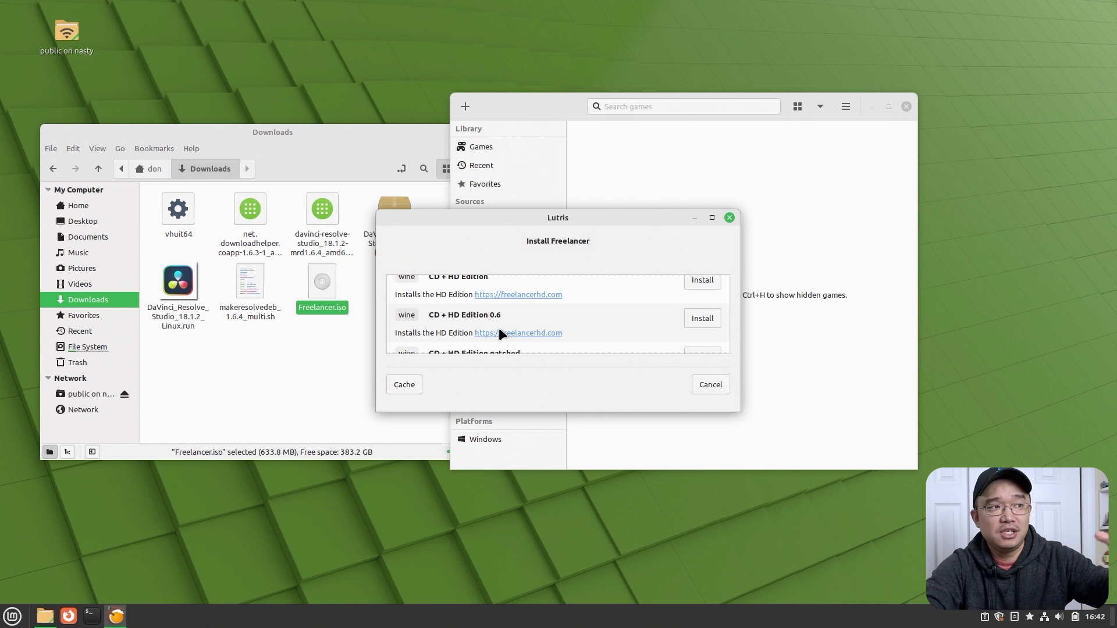
pyautogui.scroll(-5, 498, 327)
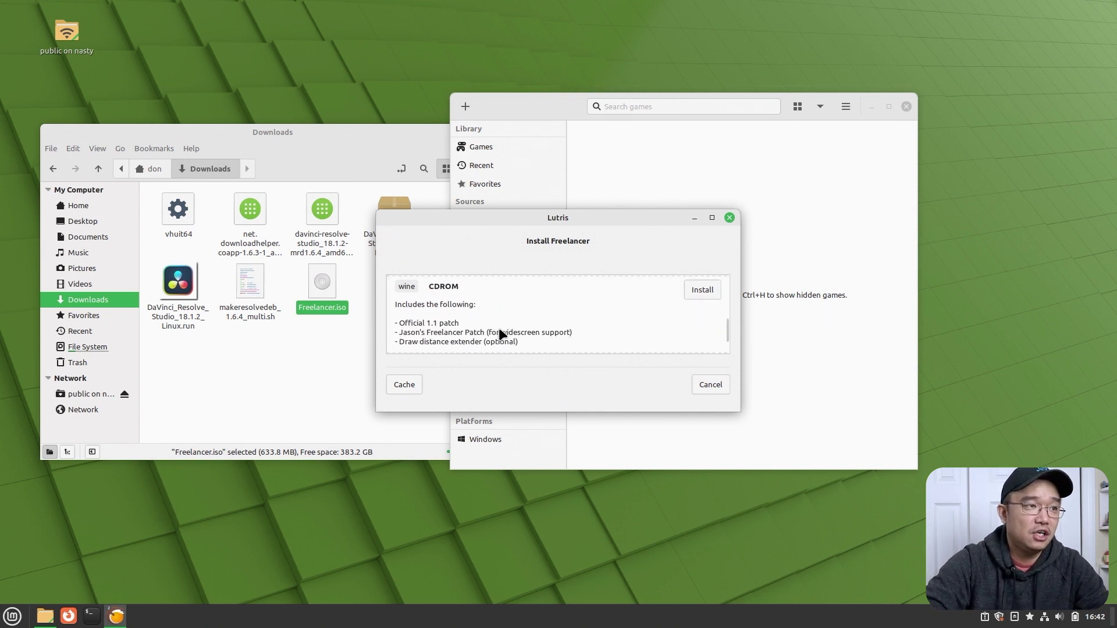
pyautogui.scroll(1, 411, 320)
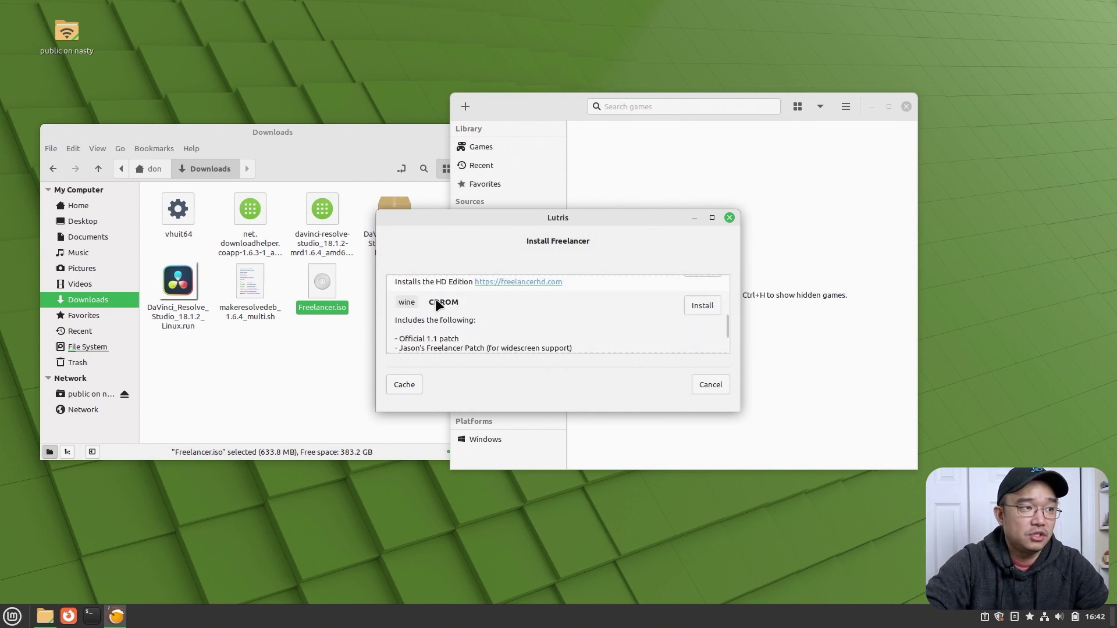
pyautogui.scroll(-1, 425, 332)
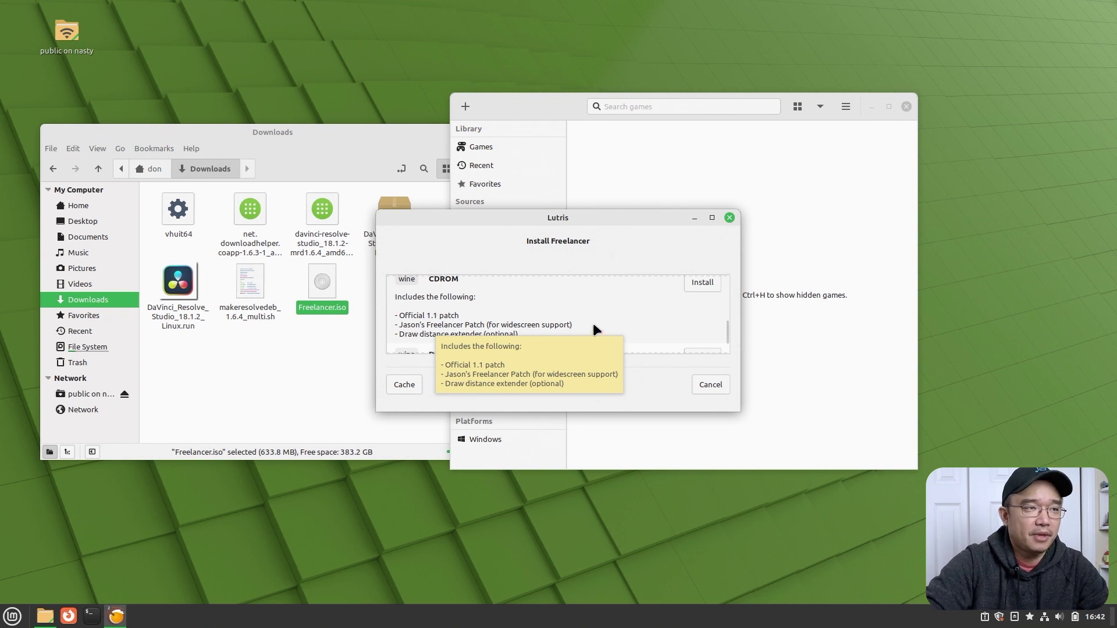
# Open Firefox and load the Lutris website.
pyautogui.click(68, 616)
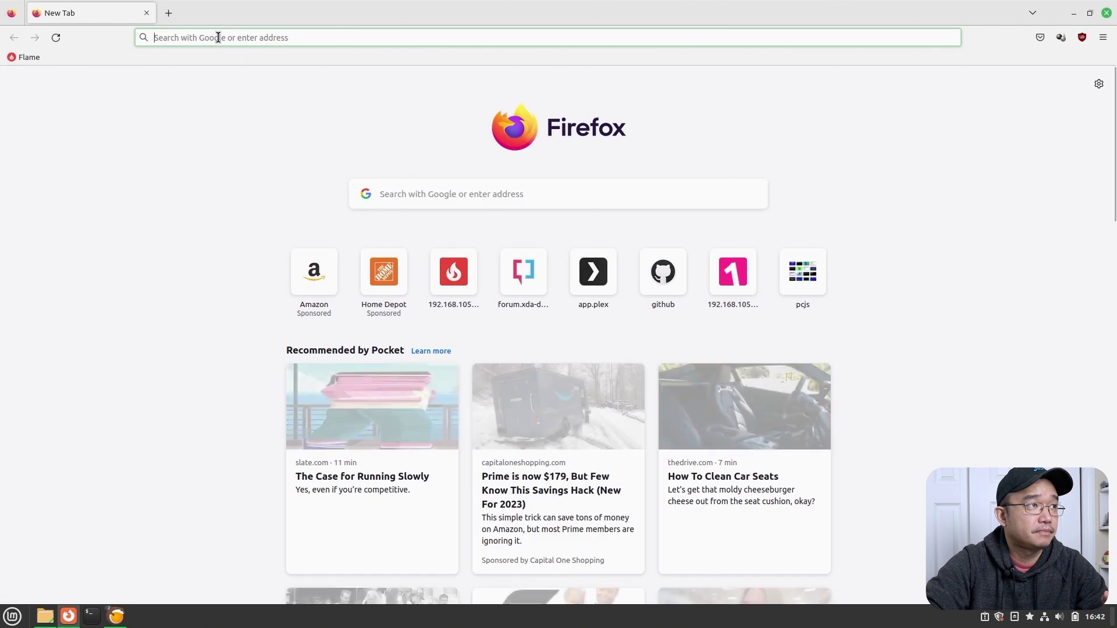
pyautogui.click(218, 37)
pyautogui.write('lutris')
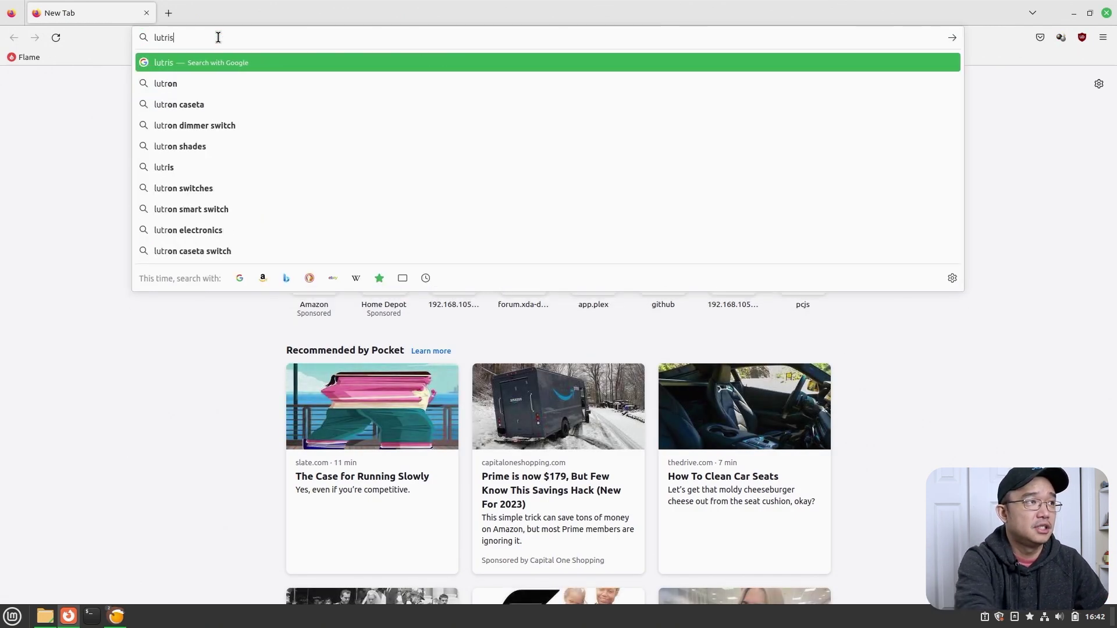
pyautogui.press('Return')
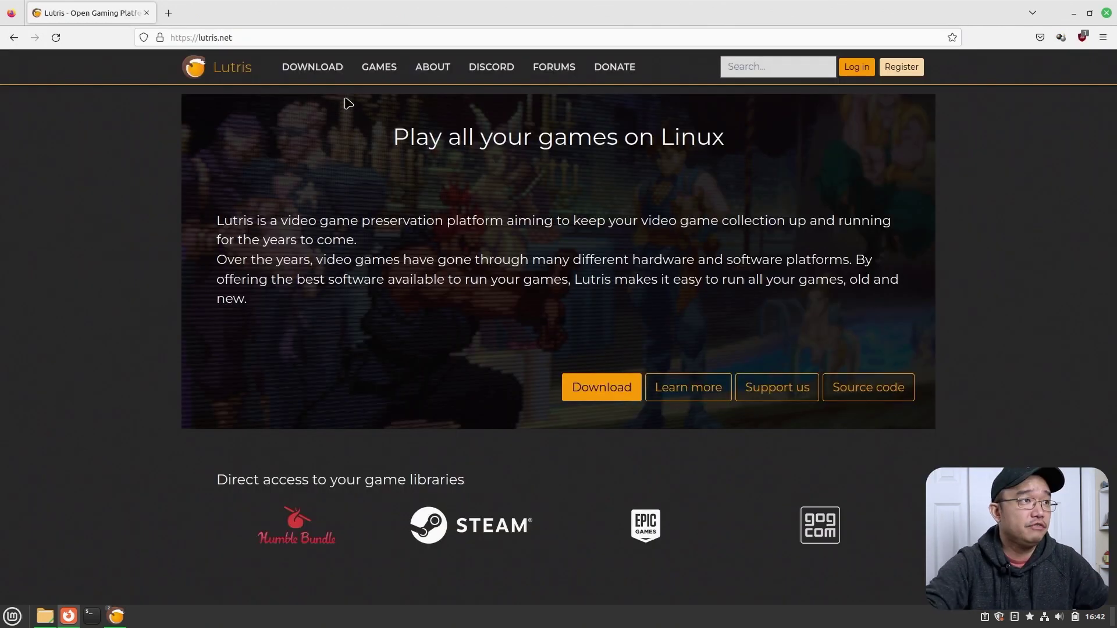
# Search lutris.net for freelancer and open the CDROM installer's script as JSON.
pyautogui.click(729, 63)
pyautogui.write('freelancer')
pyautogui.press('Return')
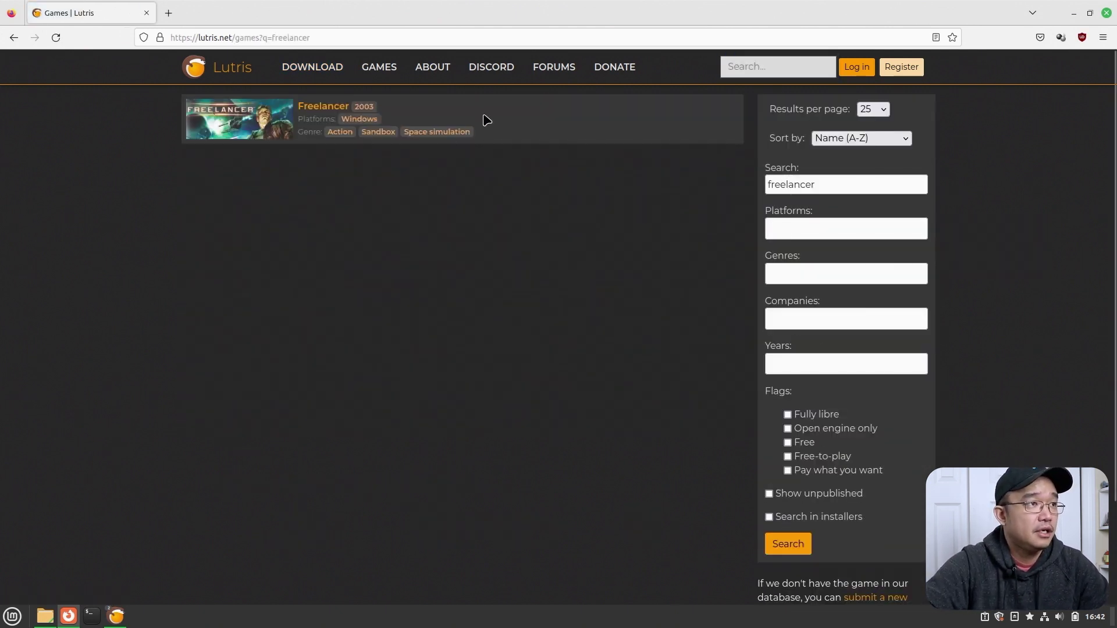
pyautogui.click(275, 108)
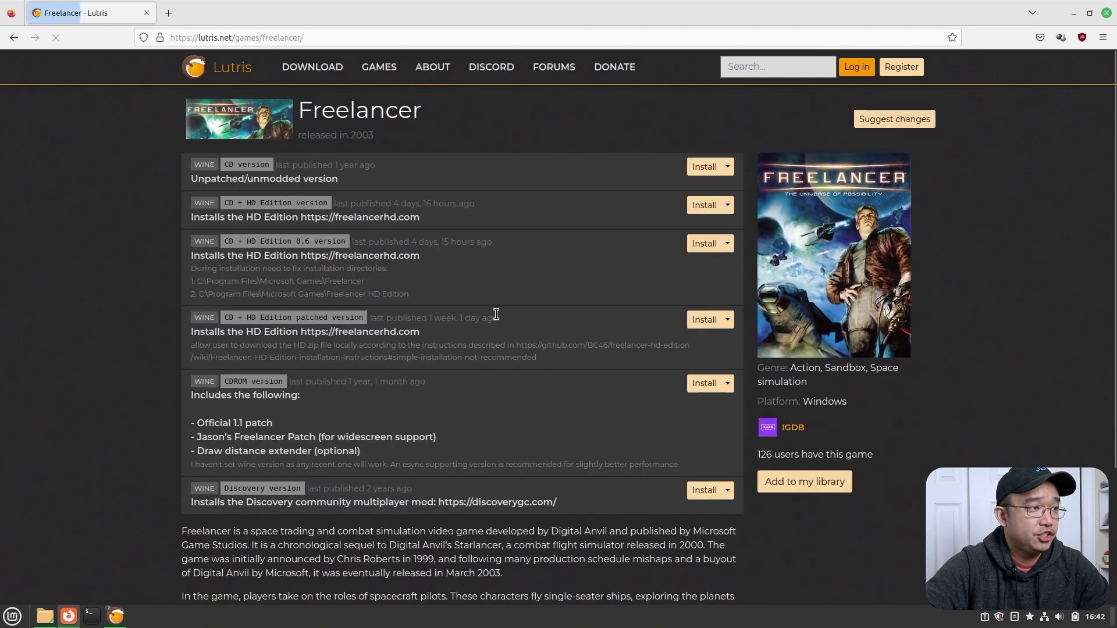
pyautogui.scroll(-3, 497, 316)
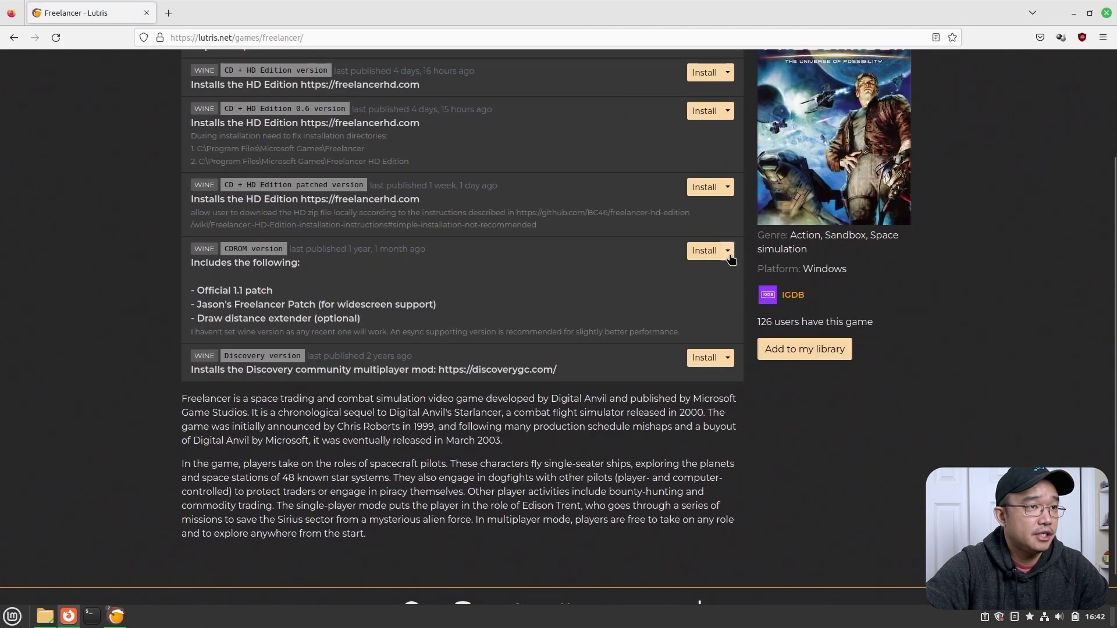
pyautogui.click(728, 250)
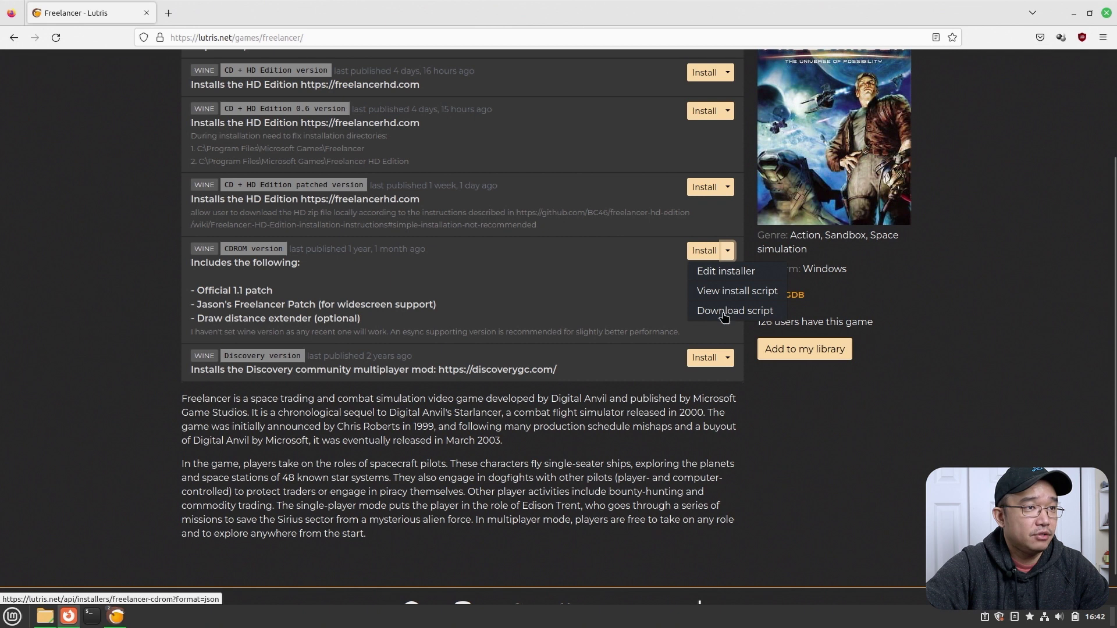
pyautogui.click(722, 298)
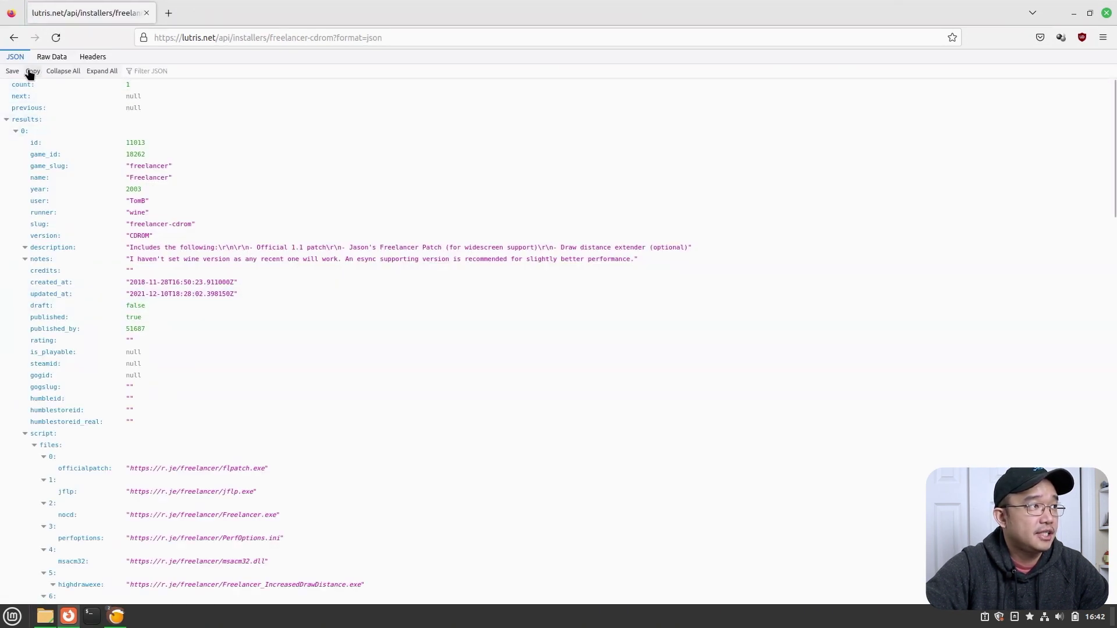
# Save the JSON install script as freelancer-cdrom.json in Downloads.
pyautogui.click(12, 70)
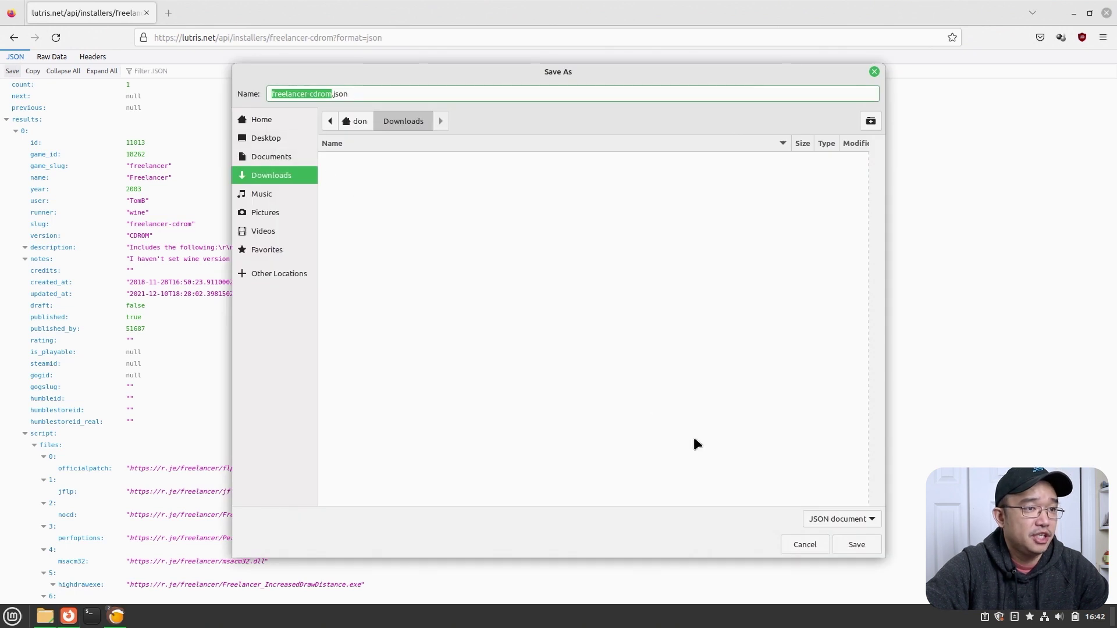
pyautogui.click(857, 544)
pyautogui.click(45, 617)
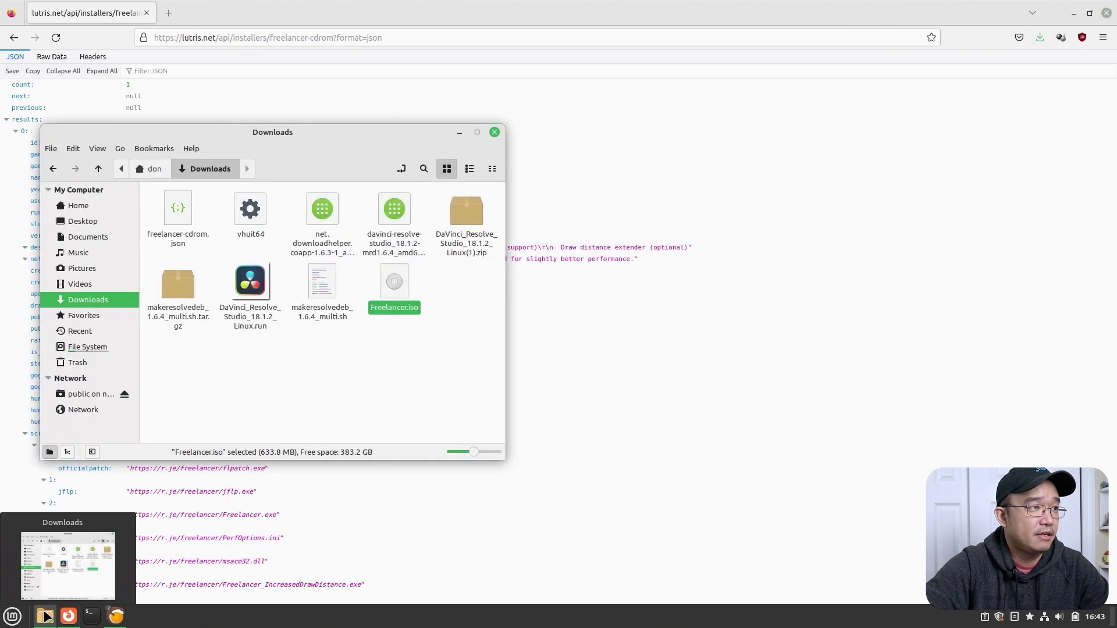
pyautogui.click(382, 385)
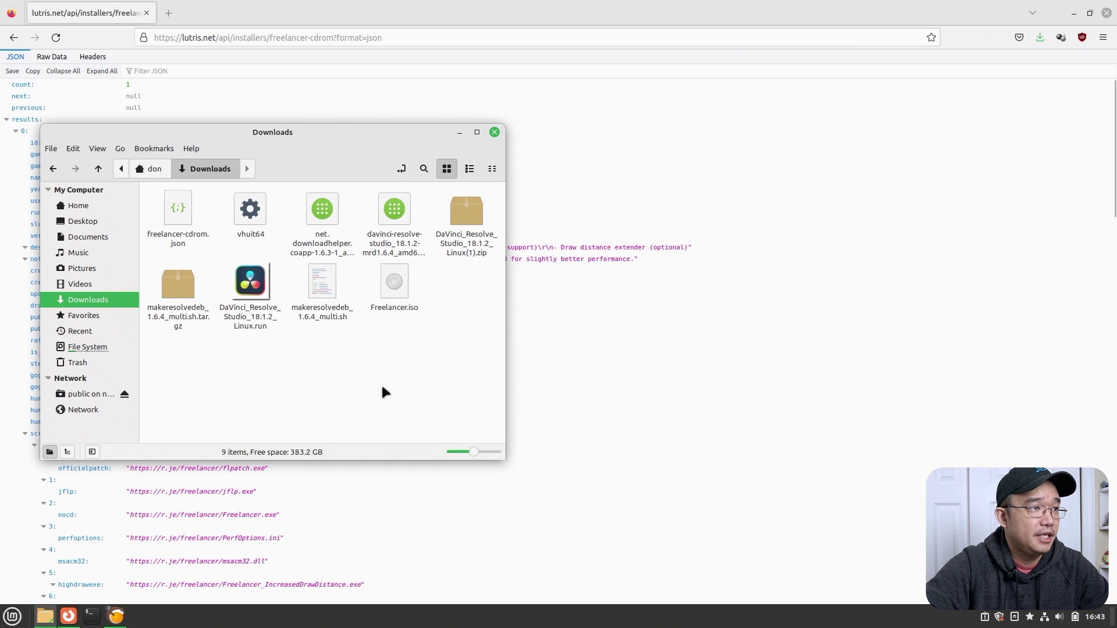
# Open freelancer-cdrom.json in a text editor and move the editor window aside.
pyautogui.rightClick(173, 232)
pyautogui.click(189, 239)
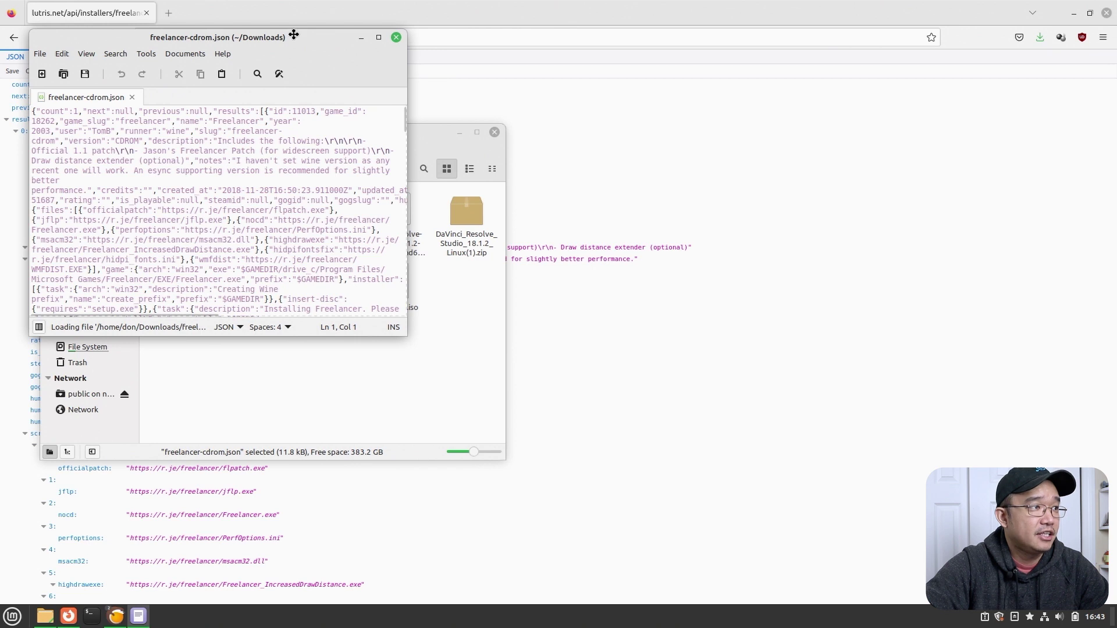
pyautogui.moveTo(294, 36); pyautogui.dragTo(728, 92)
# Scroll Firefox's JSON view to the installer tasks and select the $DISC/setup.exe task's executable and prefix rows.
pyautogui.click(280, 19)
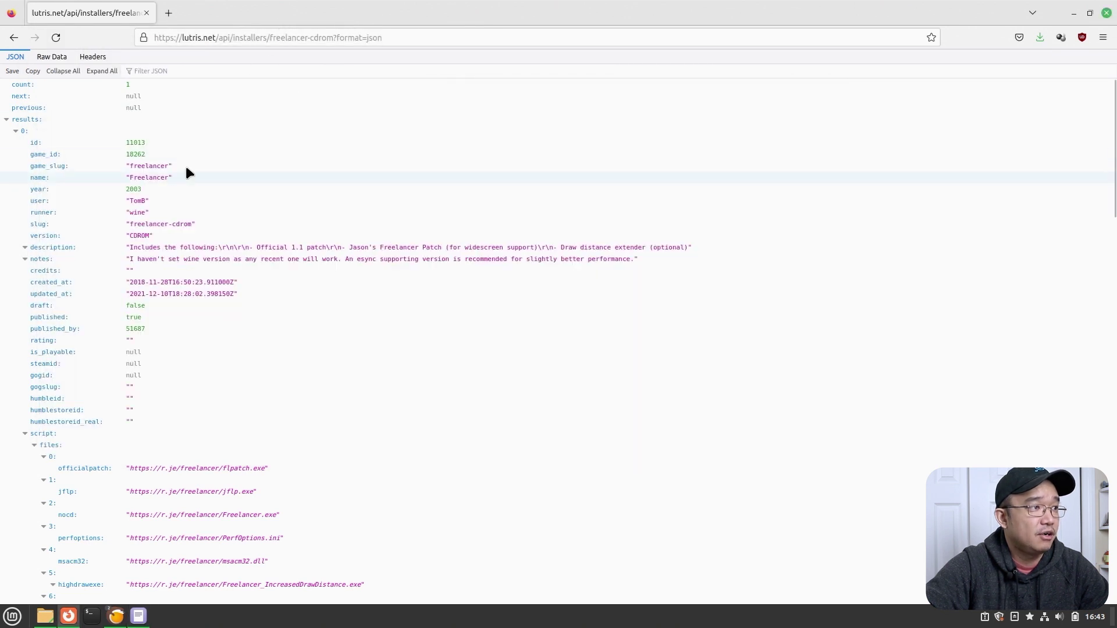
pyautogui.scroll(-10, 203, 365)
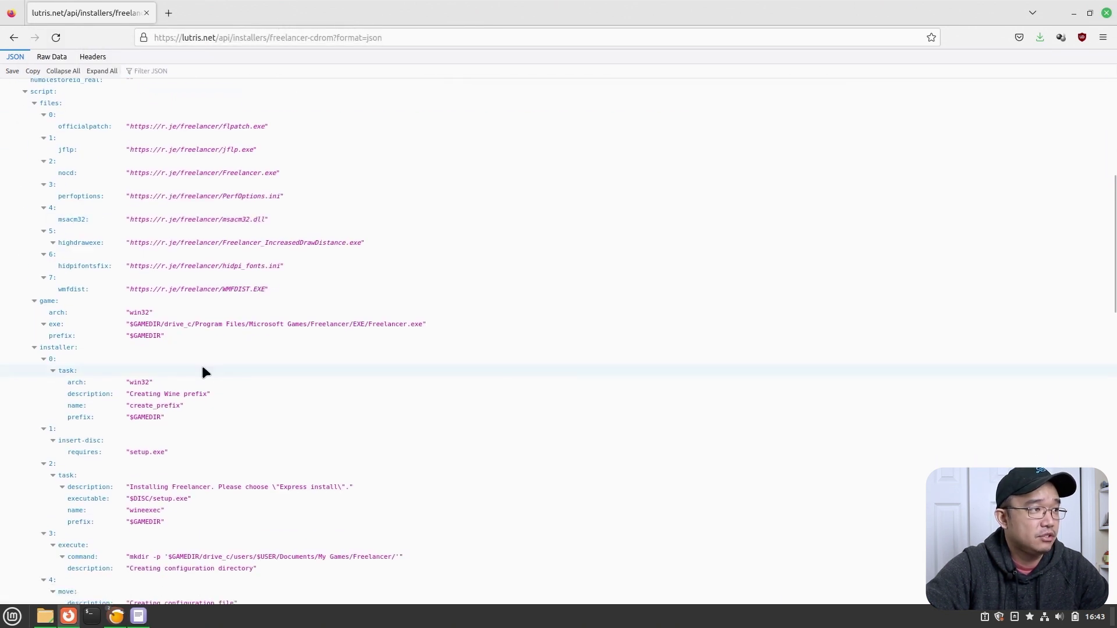
pyautogui.scroll(-5, 202, 363)
pyautogui.moveTo(166, 375); pyautogui.dragTo(60, 347)
pyautogui.press('Home')
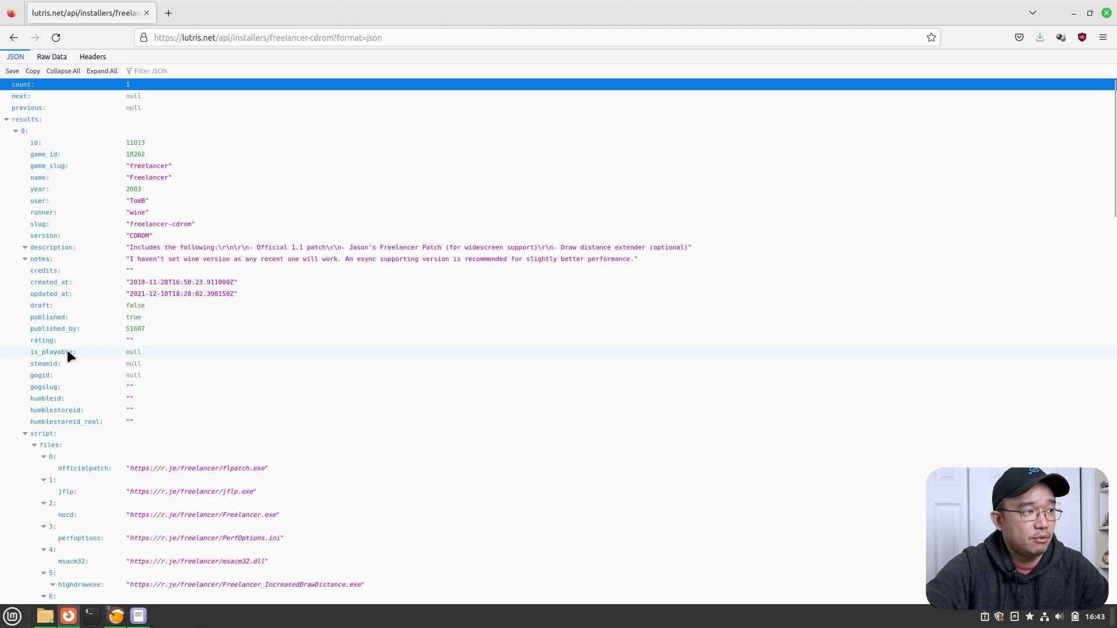
pyautogui.scroll(-5, 67, 351)
pyautogui.scroll(5, 67, 352)
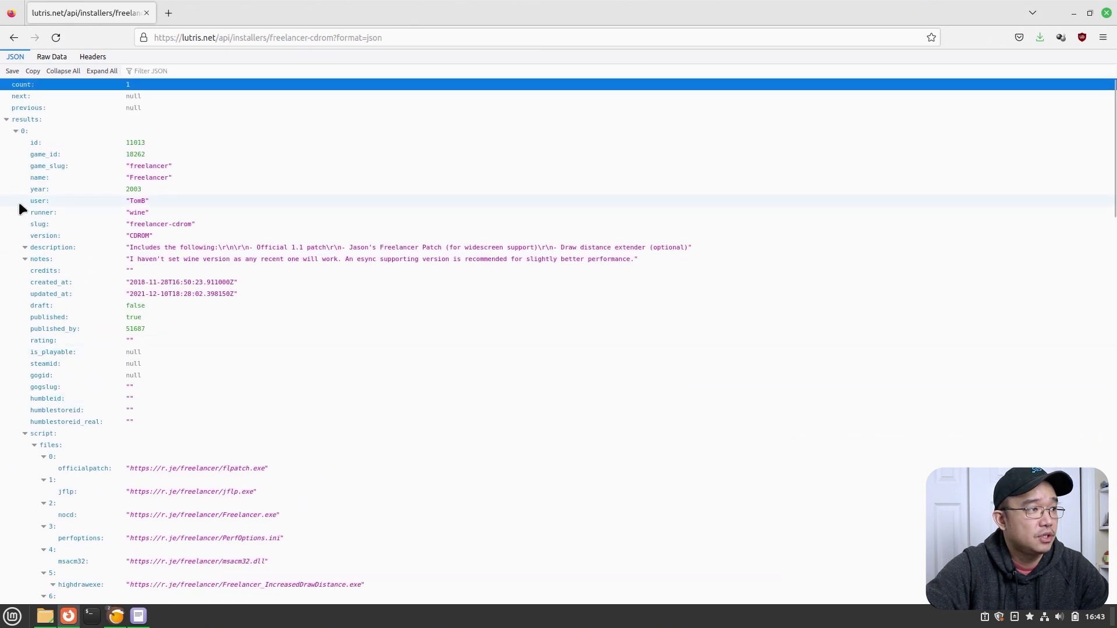
pyautogui.scroll(-13, 197, 332)
pyautogui.moveTo(166, 316); pyautogui.dragTo(137, 303)
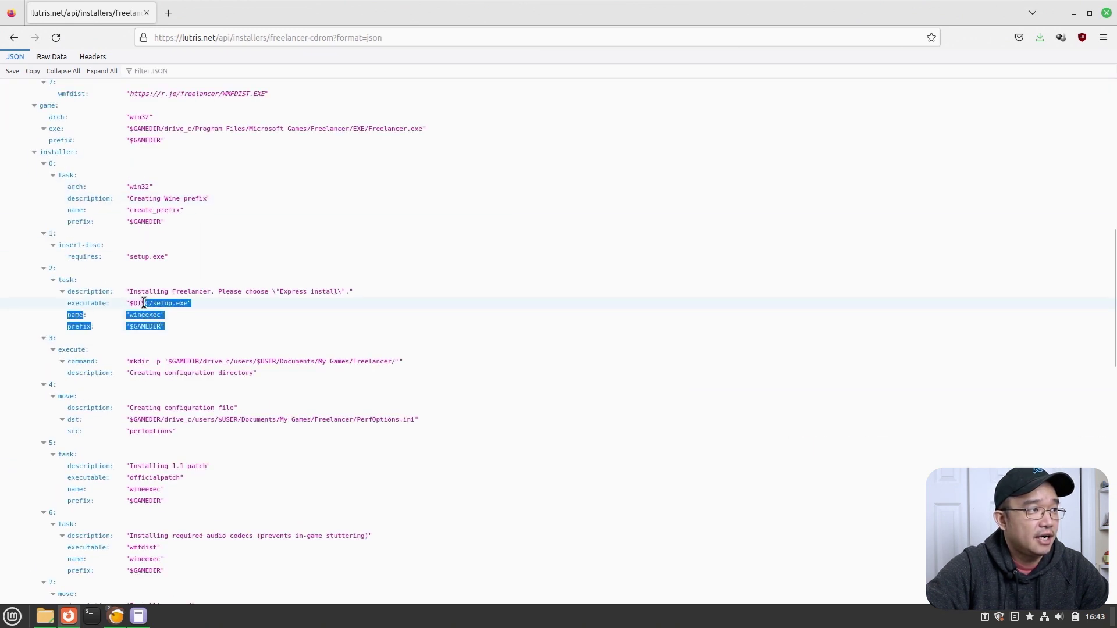
pyautogui.click(132, 302)
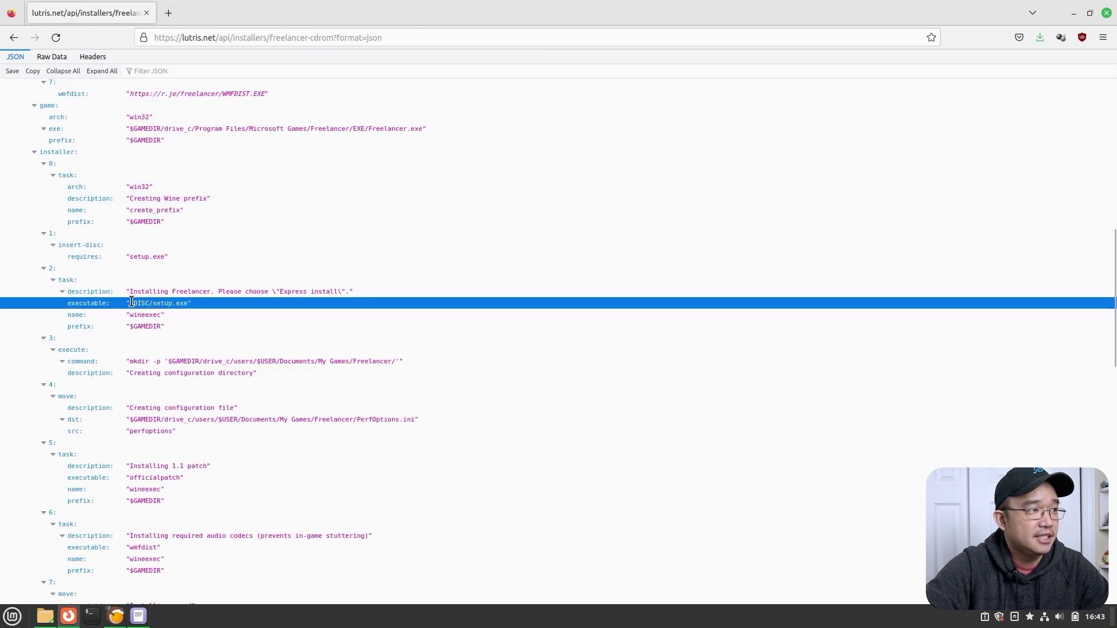
pyautogui.click(164, 325)
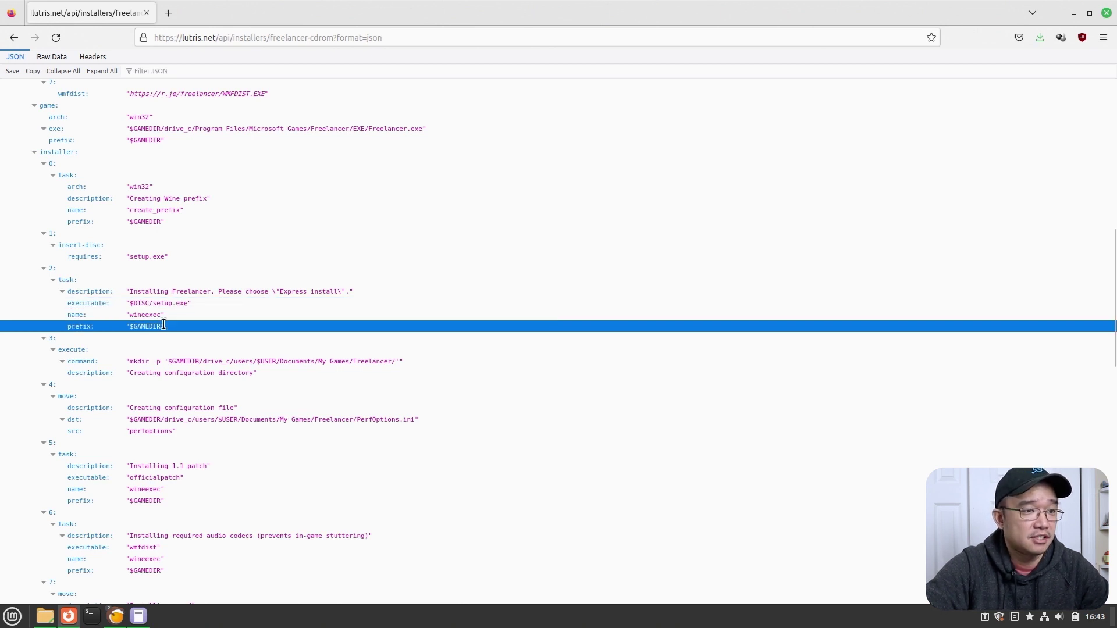
pyautogui.scroll(3, 487, 371)
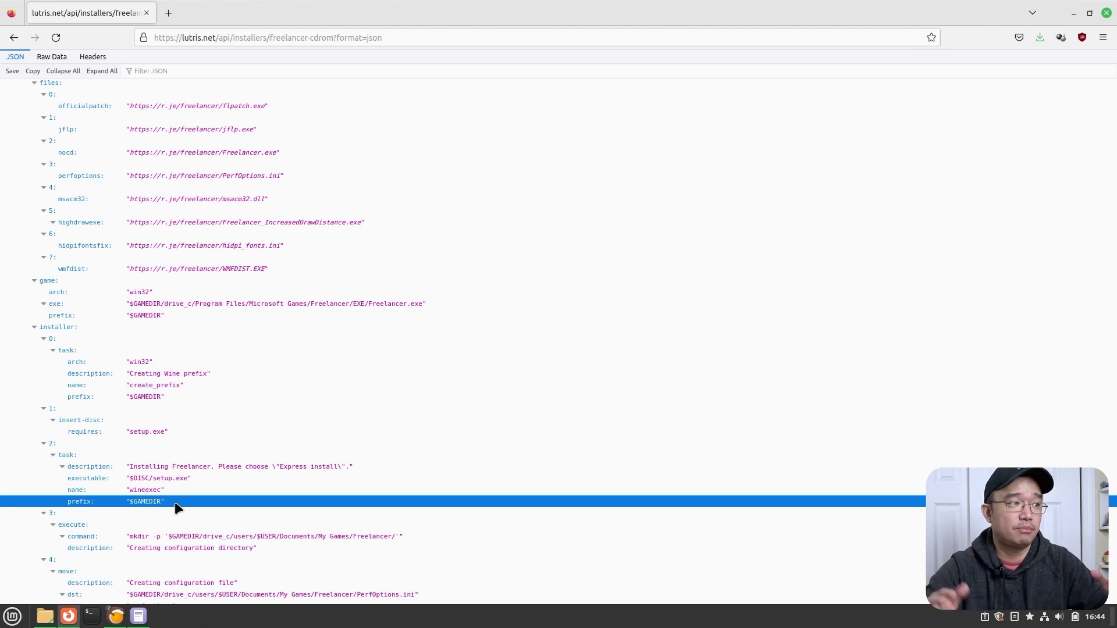
# Search the script in the text editor for disc/setup.
pyautogui.click(135, 618)
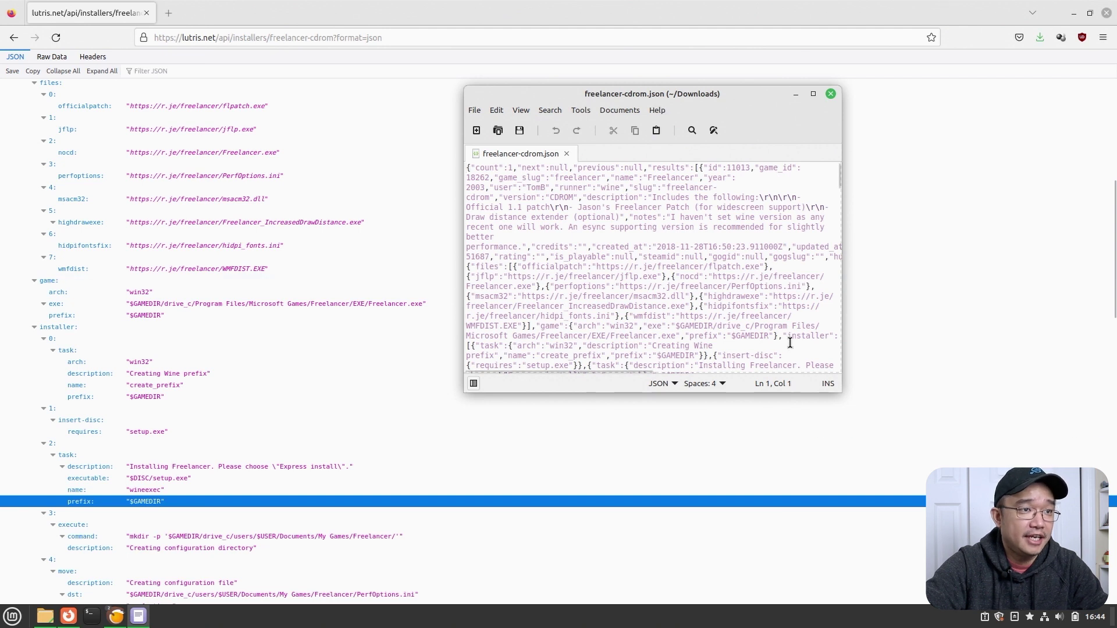
pyautogui.press('End')
pyautogui.hotkey('ctrl', 'f')
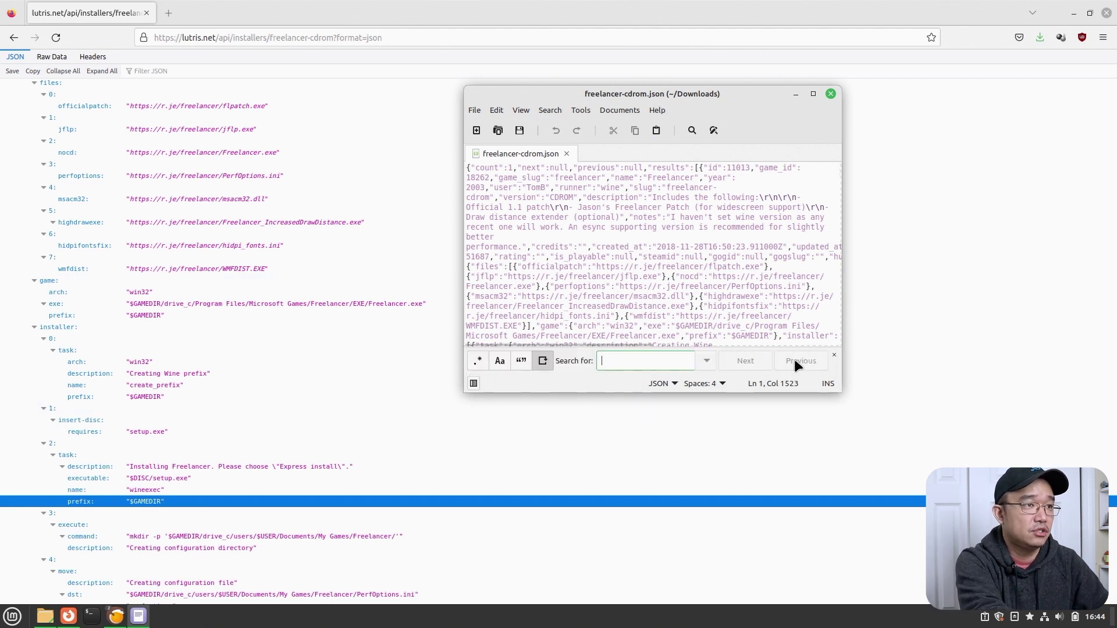
pyautogui.write('dis')
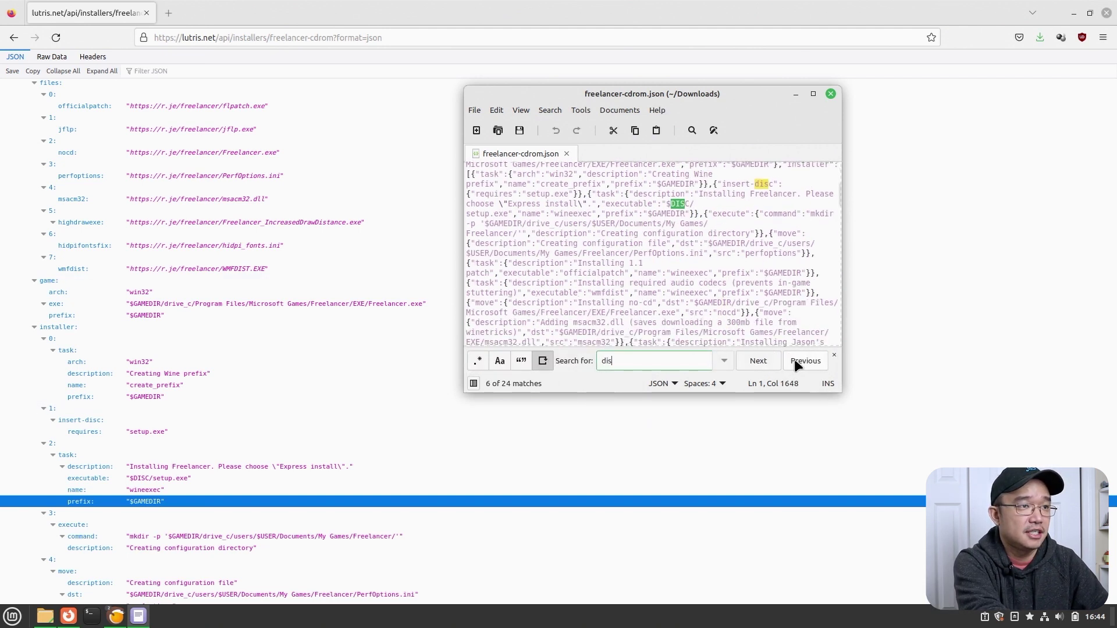
pyautogui.write('c/setup')
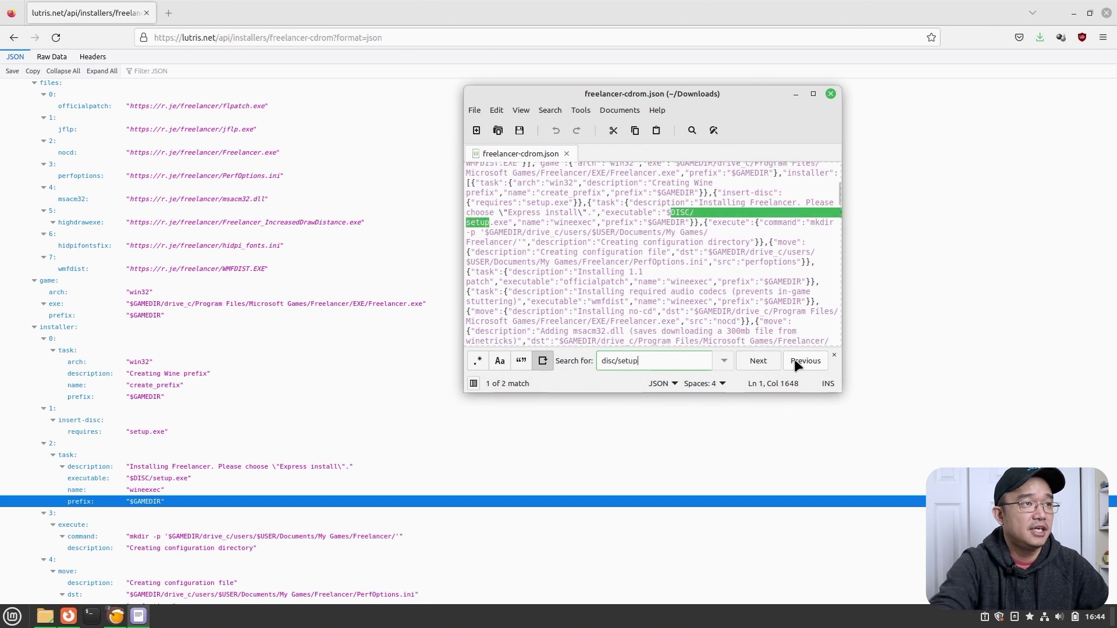
# Append ,"return code": 256 after the setup task's prefix value and save the script.
pyautogui.moveTo(540, 223); pyautogui.dragTo(614, 223)
pyautogui.click(614, 222)
pyautogui.click(690, 223)
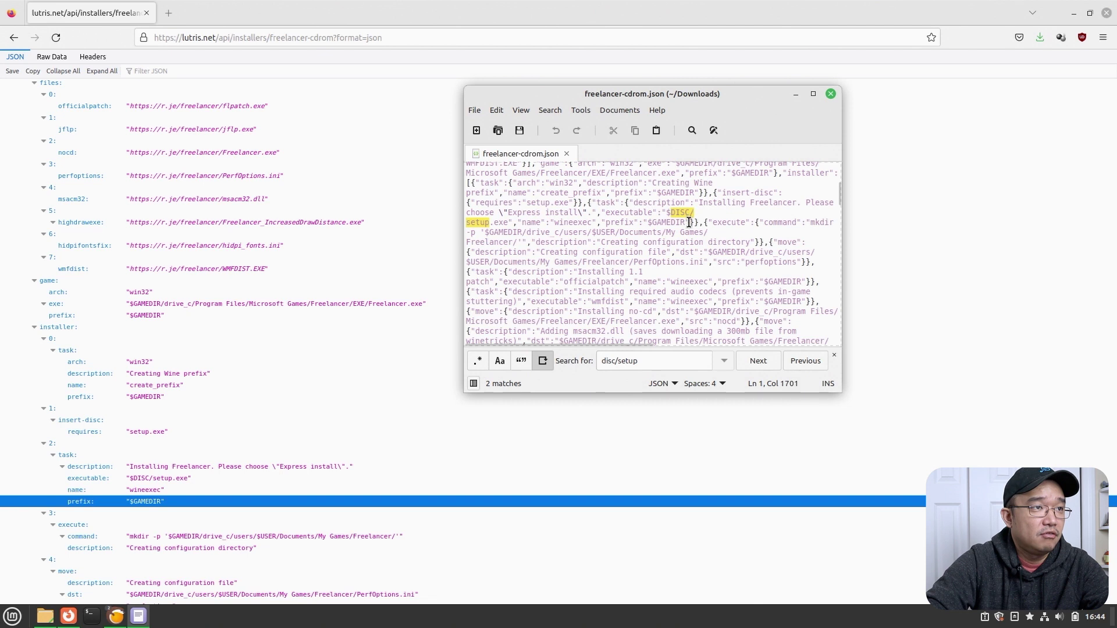
pyautogui.write(',')
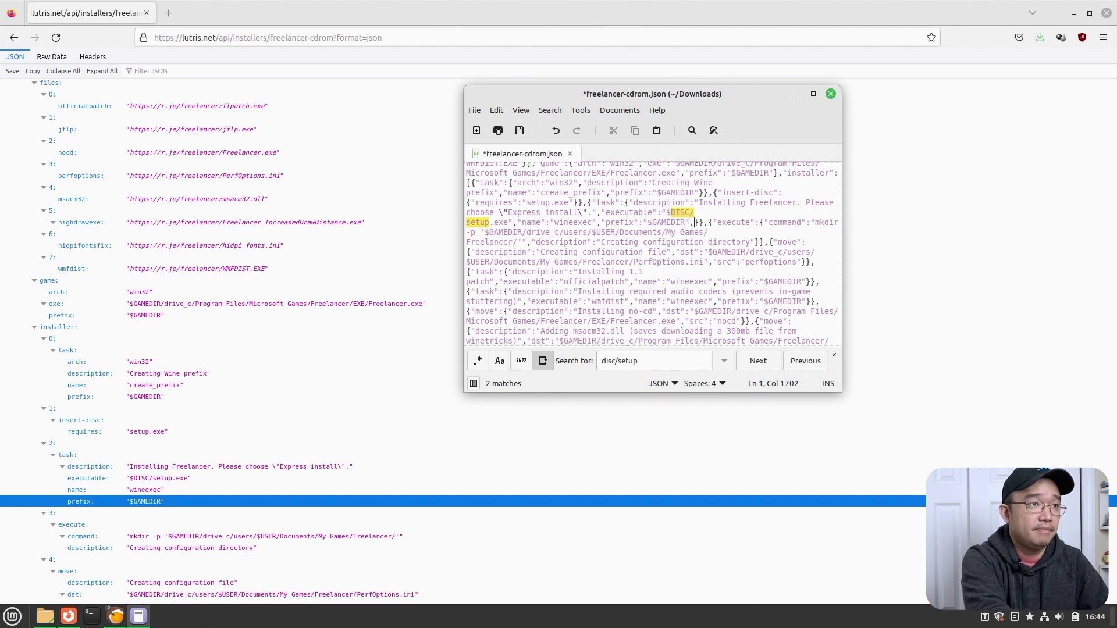
pyautogui.write('"')
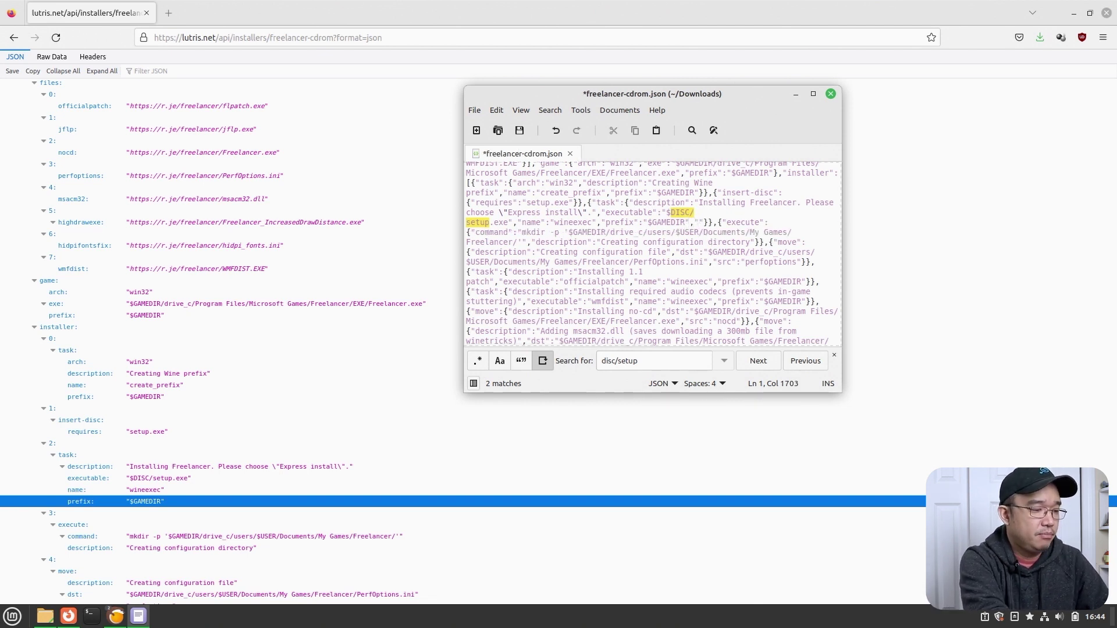
pyautogui.write('return')
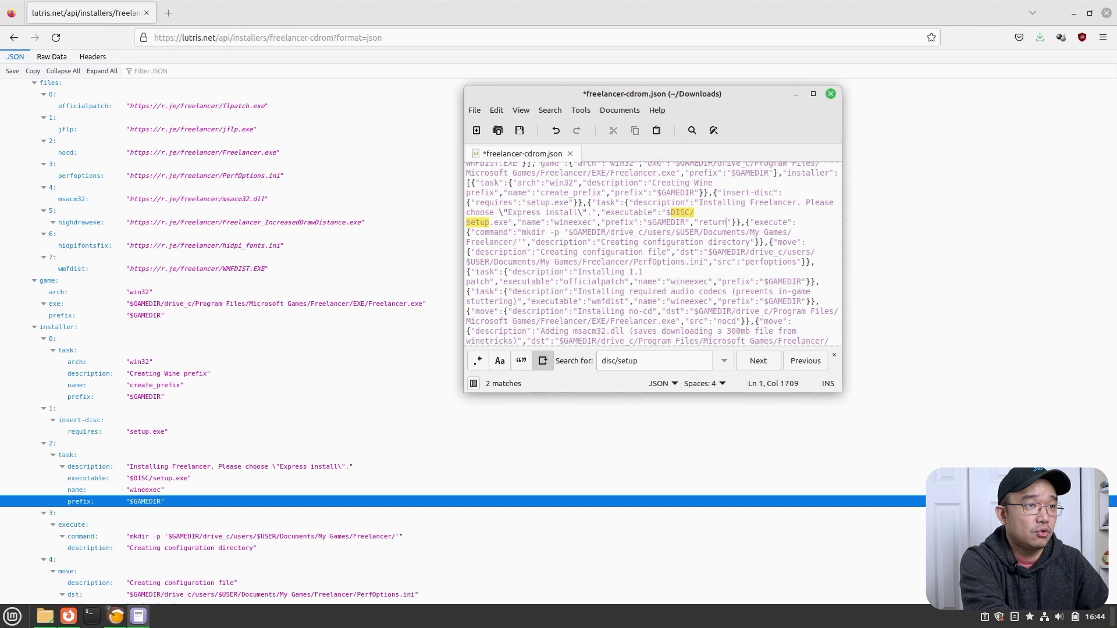
pyautogui.write(' code')
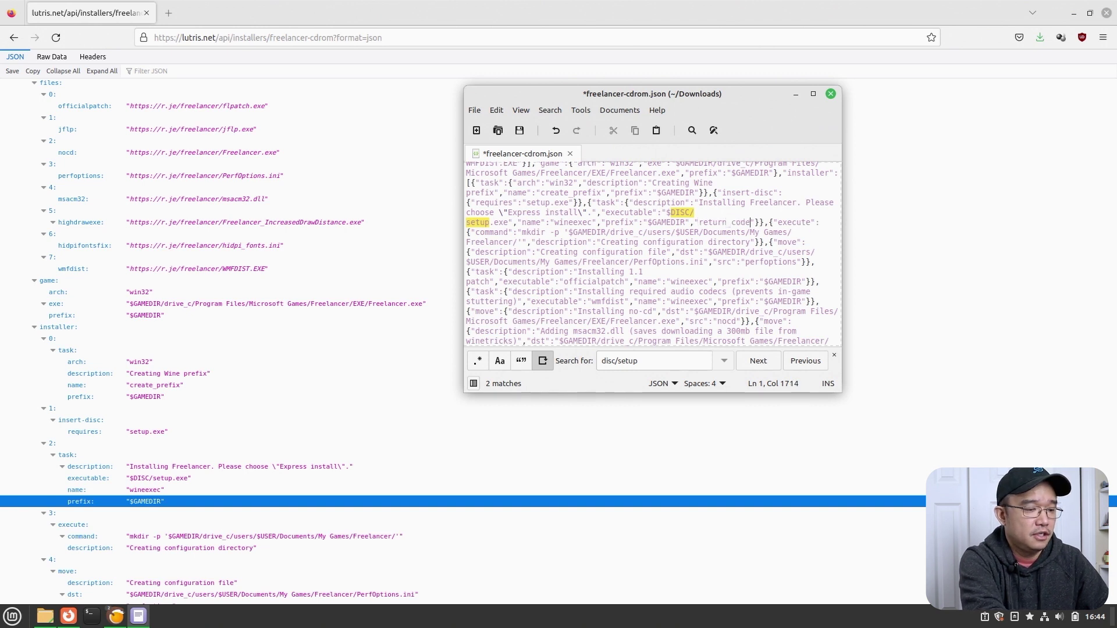
pyautogui.write('":')
pyautogui.write(' 256')
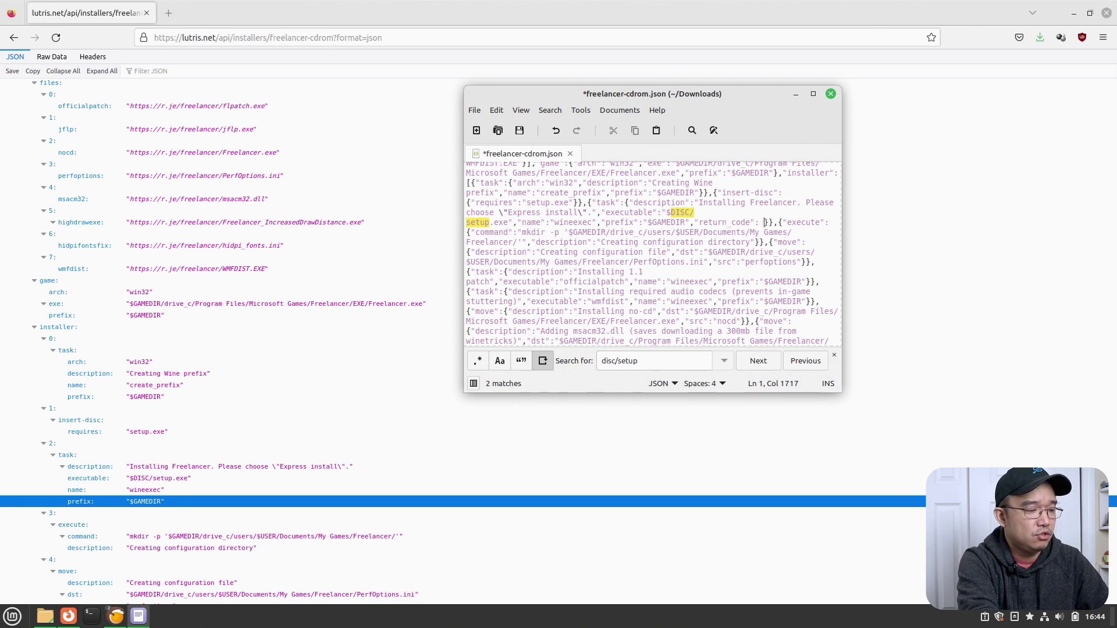
pyautogui.hotkey('ctrl', 's')
pyautogui.moveTo(778, 223); pyautogui.dragTo(750, 223)
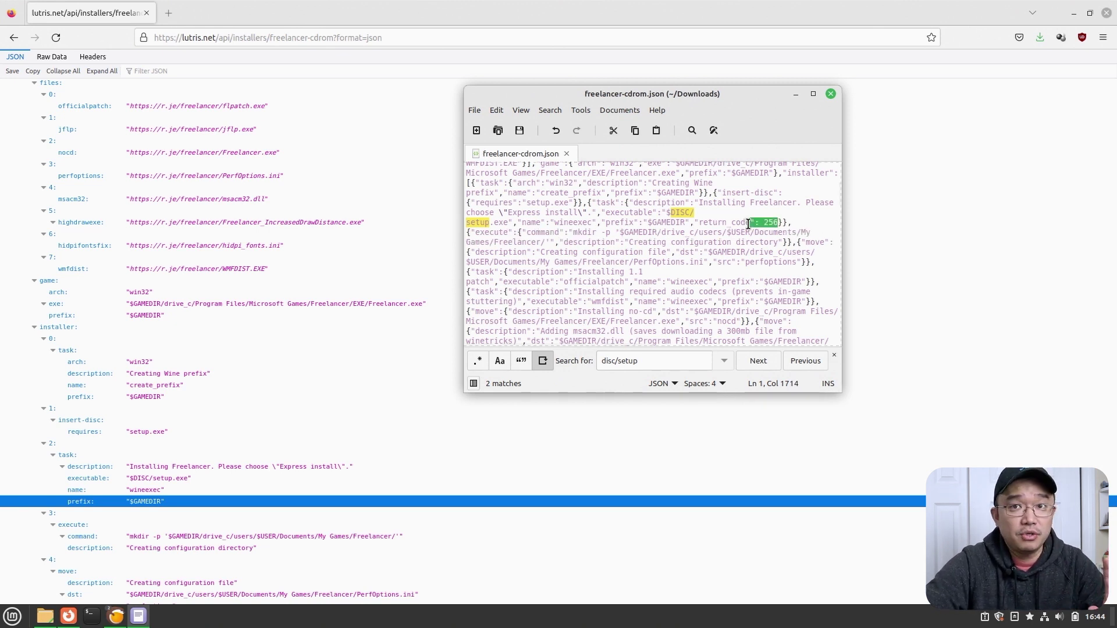
pyautogui.click(773, 223)
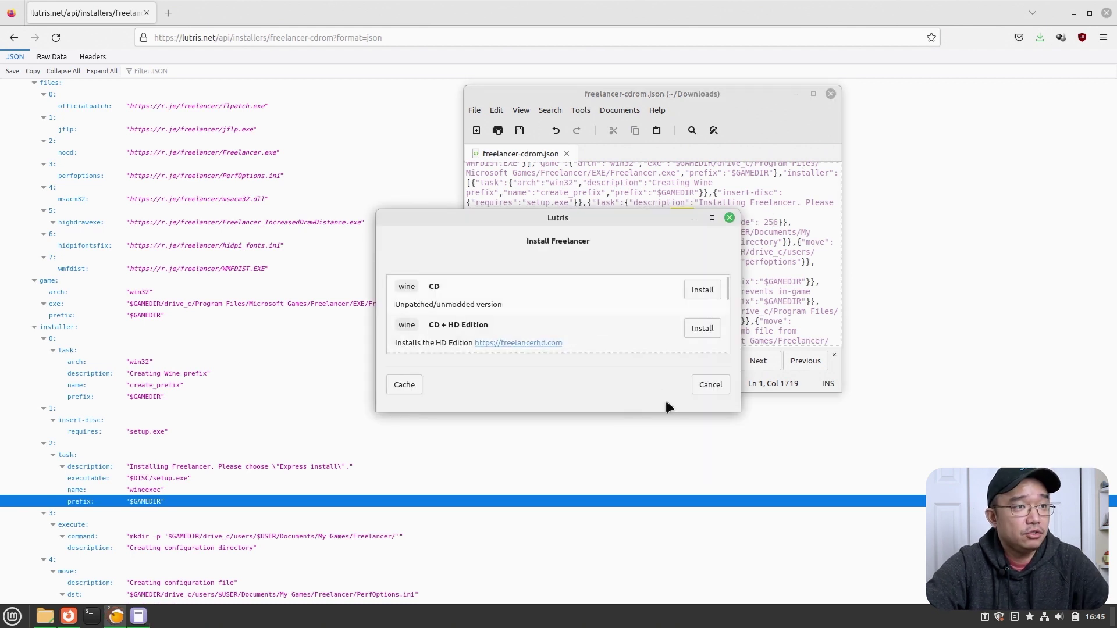
# Cancel the running Freelancer installation and rearrange the windows to reach Lutris.
pyautogui.click(712, 383)
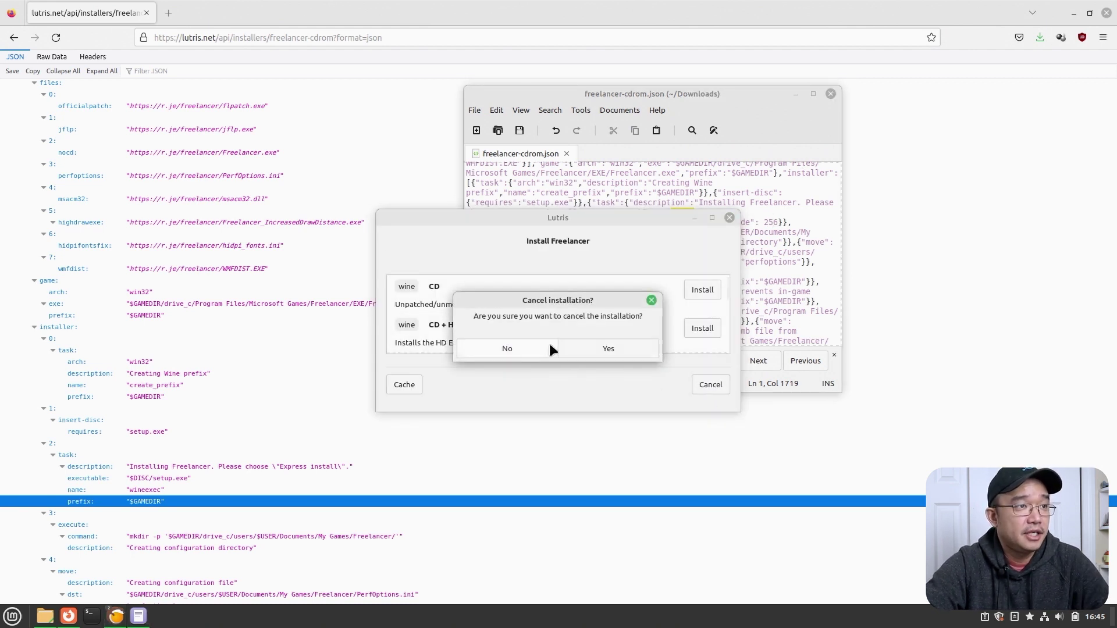
pyautogui.click(585, 349)
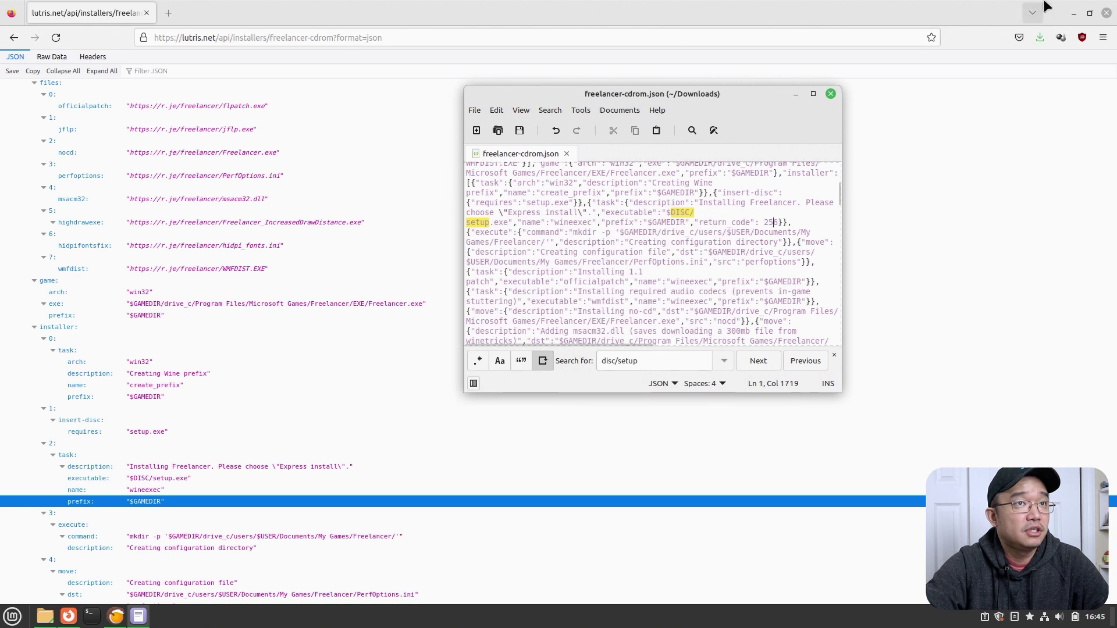
pyautogui.click(1070, 14)
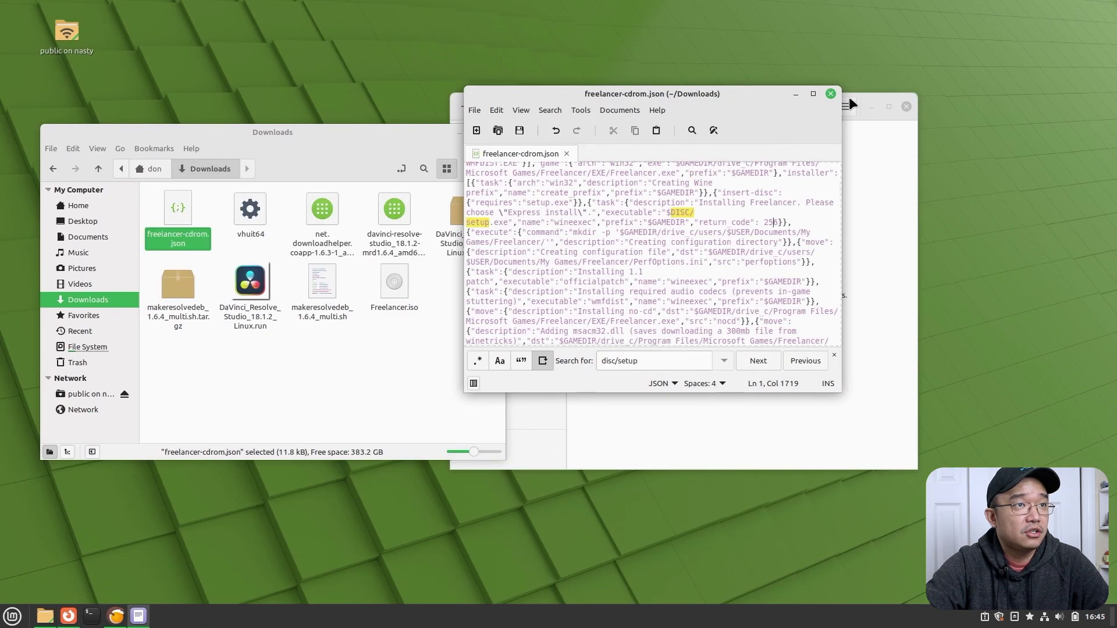
pyautogui.moveTo(690, 88); pyautogui.dragTo(320, 60)
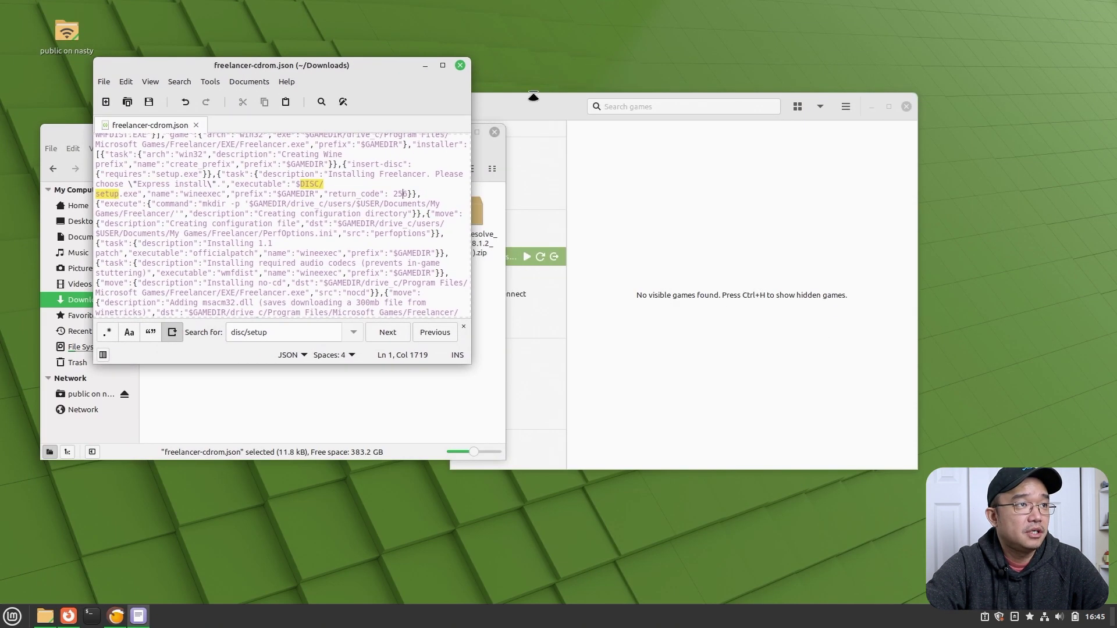
pyautogui.click(556, 116)
# Install from a local install script, choosing freelancer-cdrom.json in Downloads.
pyautogui.click(465, 107)
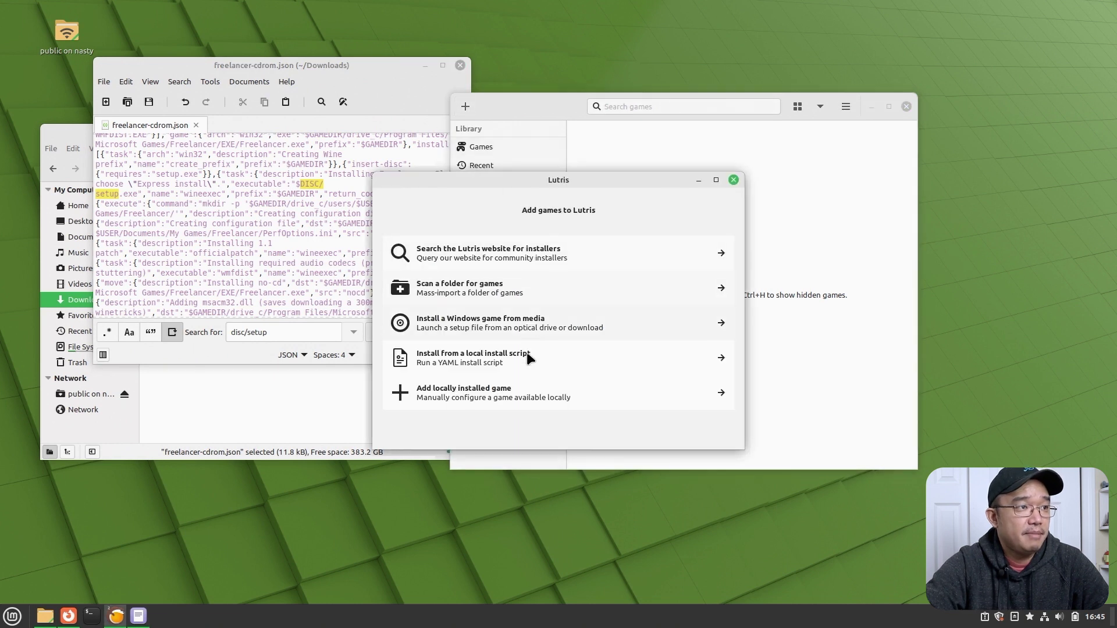
pyautogui.click(520, 360)
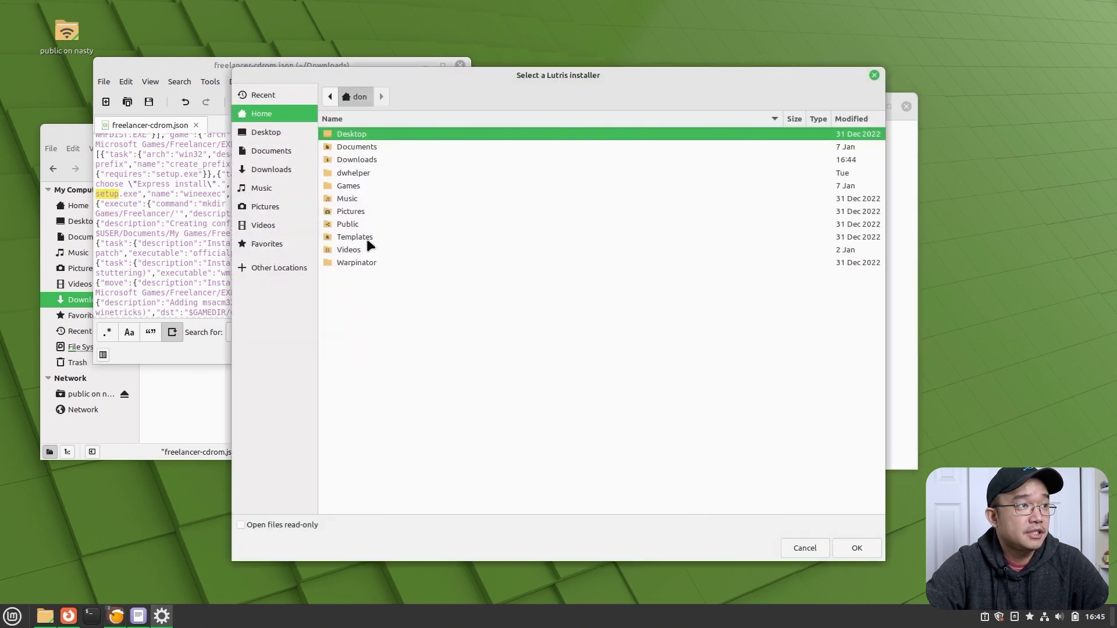
pyautogui.doubleClick(340, 161)
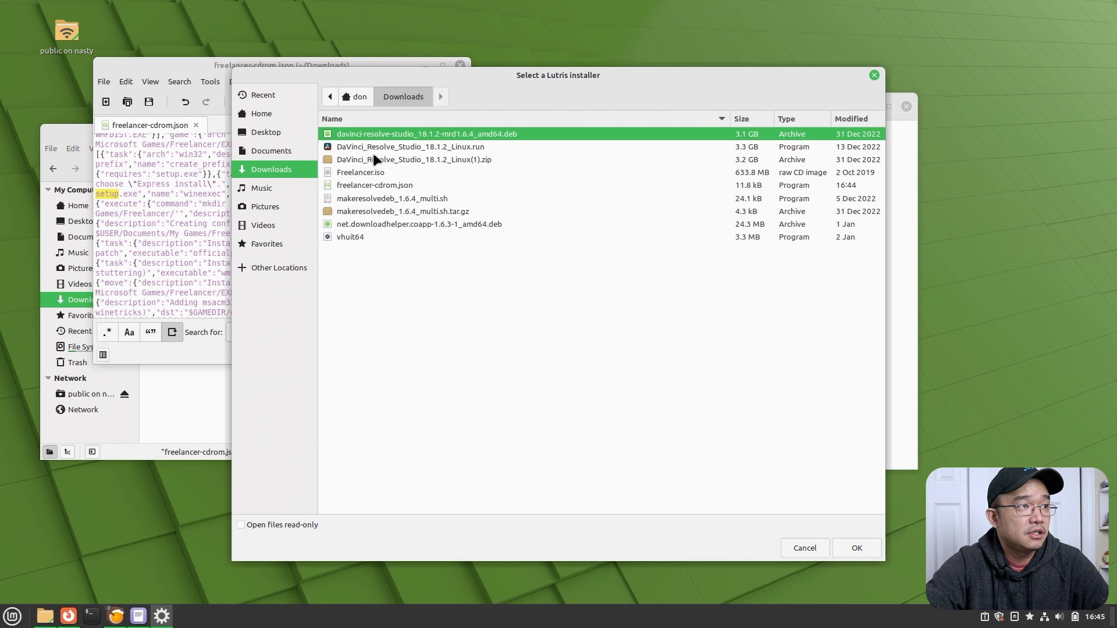
pyautogui.click(368, 185)
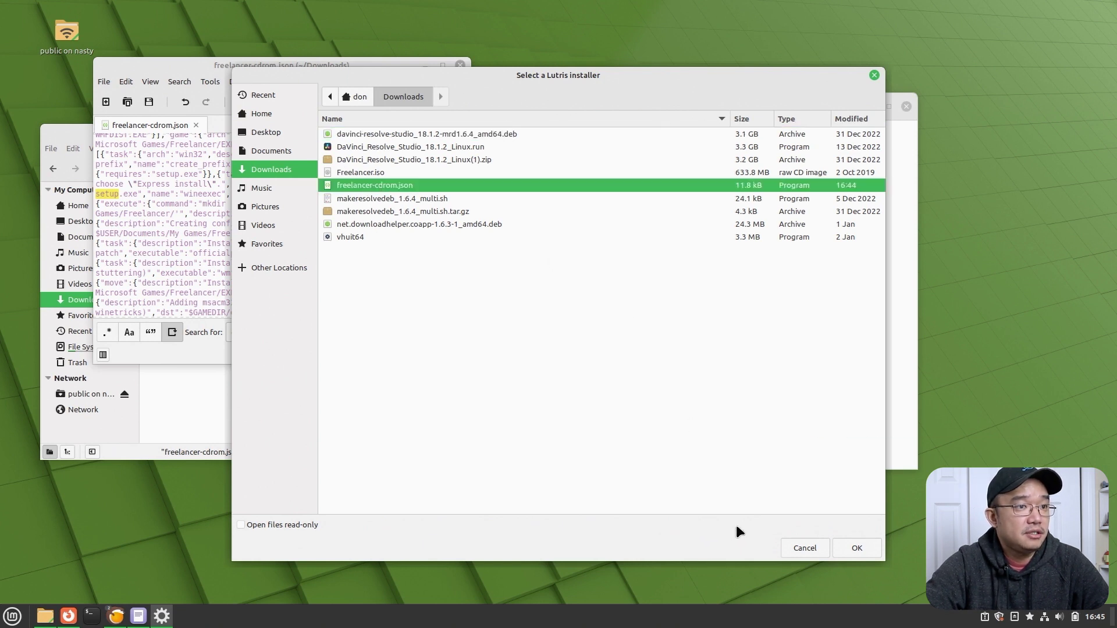
pyautogui.click(864, 547)
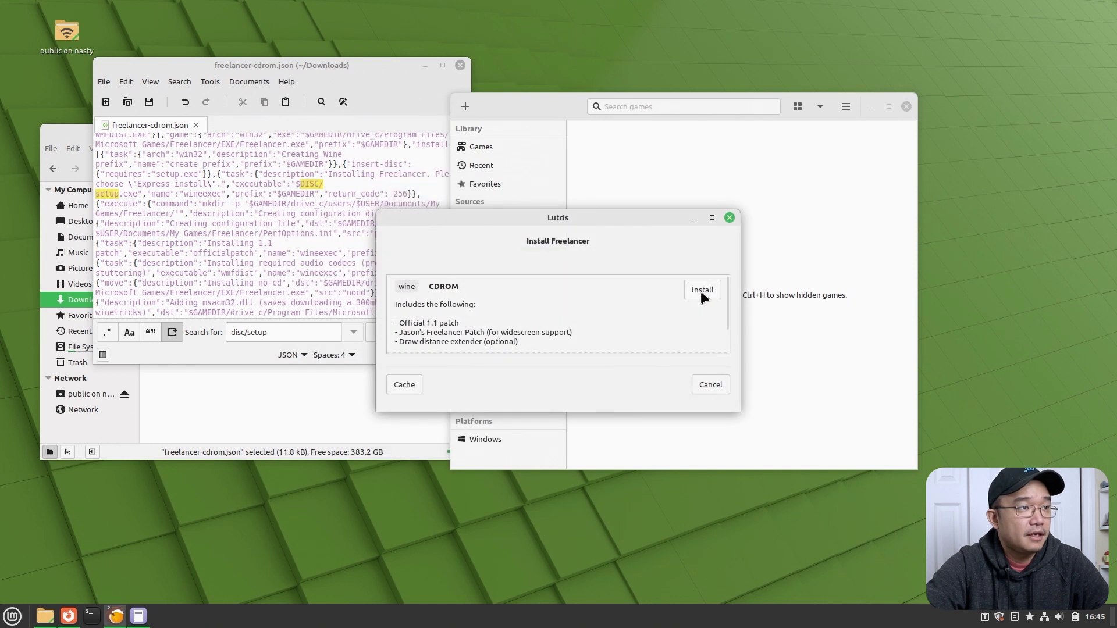
# Mount Freelancer.iso, install the CDROM version to the default directory and download the listed patch files.
pyautogui.click(702, 291)
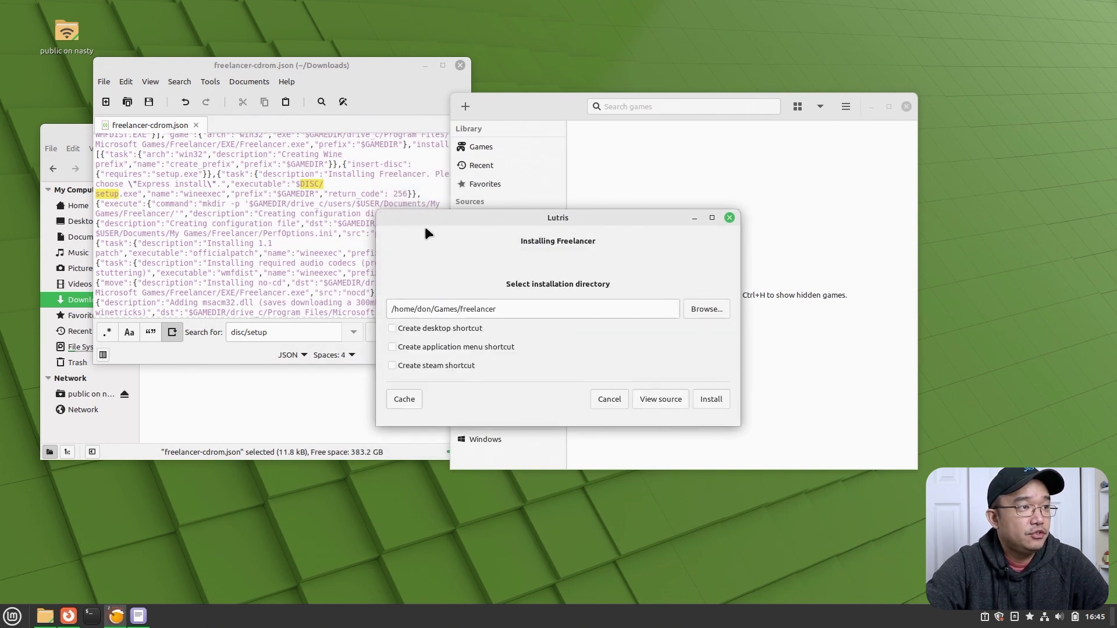
pyautogui.click(266, 410)
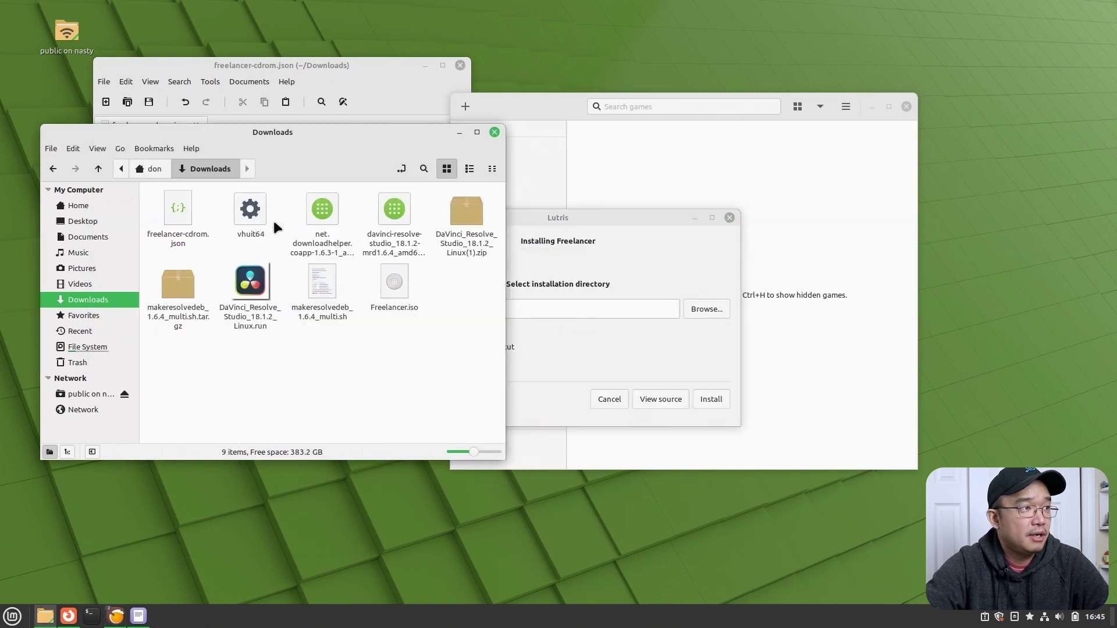
pyautogui.doubleClick(395, 292)
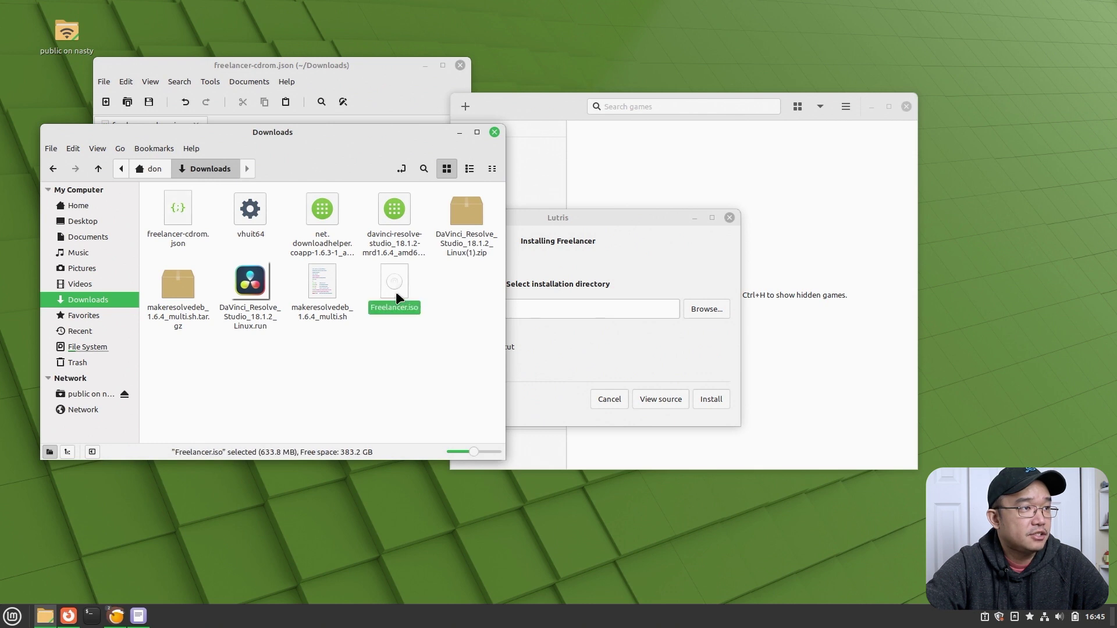
pyautogui.click(561, 221)
pyautogui.click(712, 399)
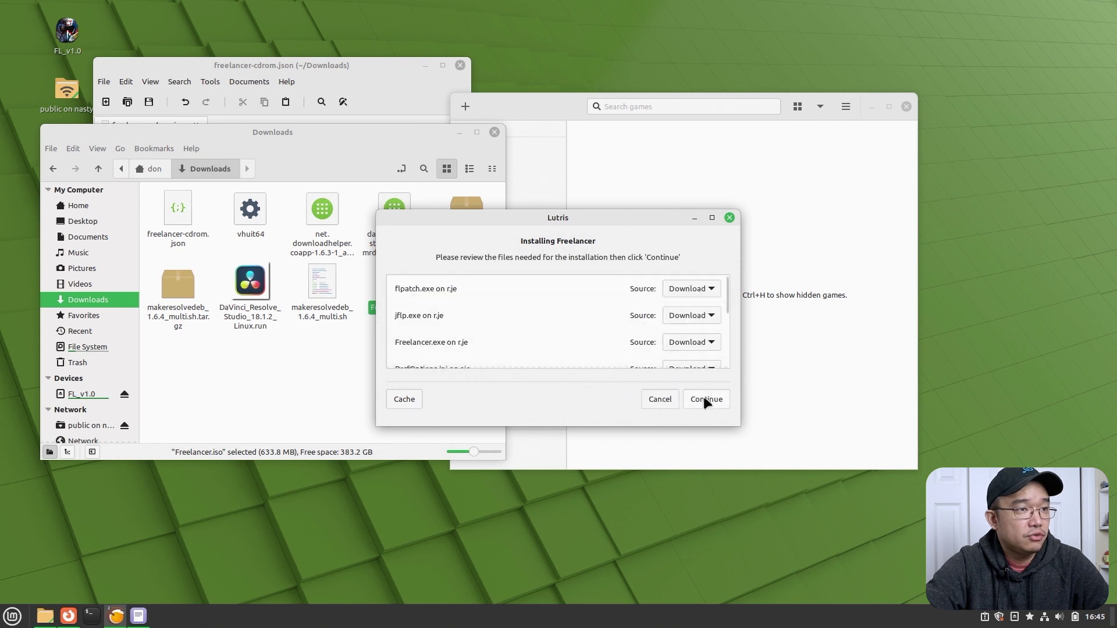
pyautogui.click(703, 396)
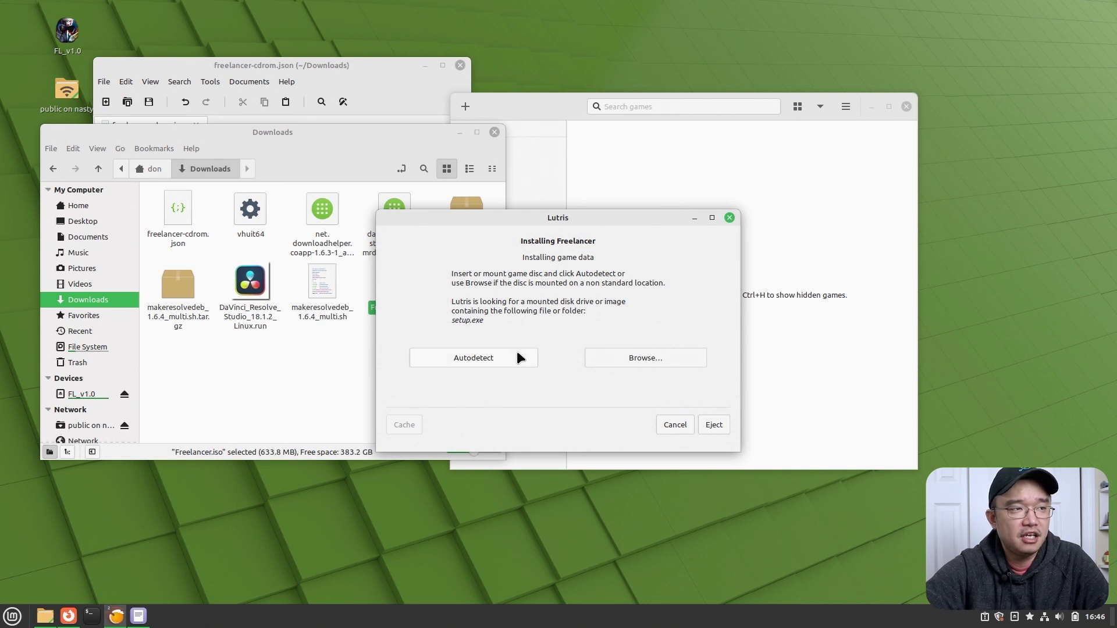
# Select the mounted FL_v1.0 disc as source and run Freelancer's Express Install to completion.
pyautogui.click(463, 357)
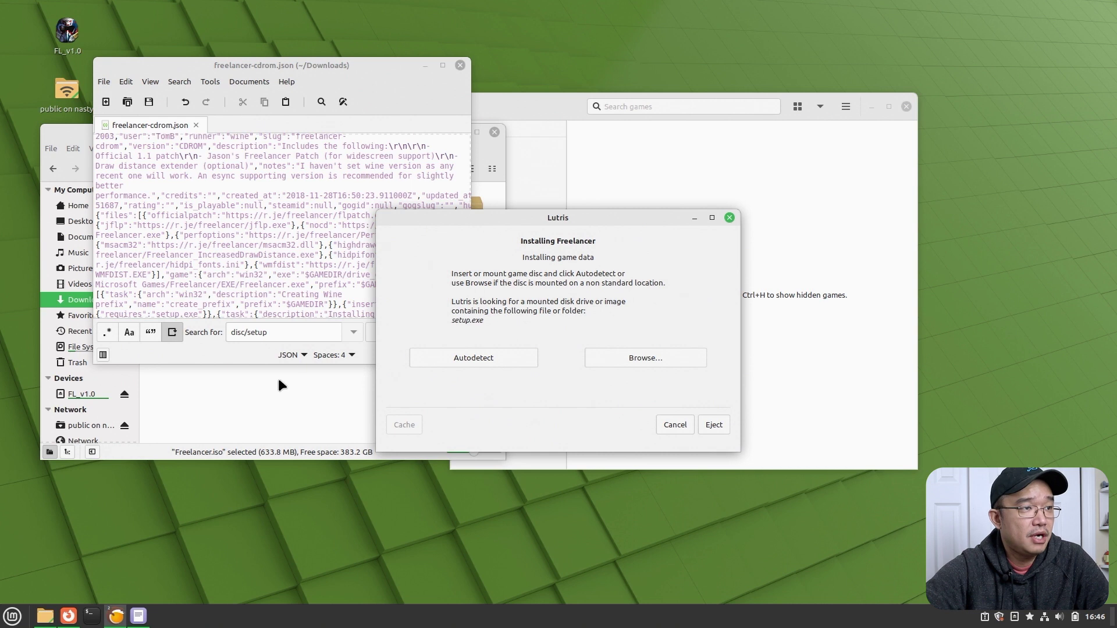
pyautogui.click(615, 356)
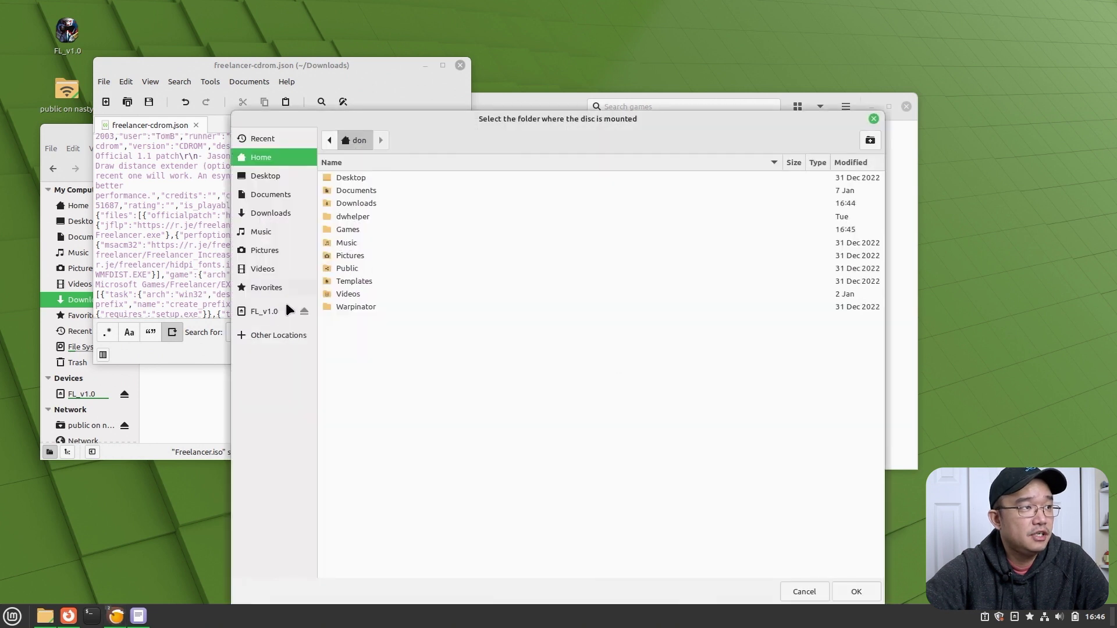
pyautogui.click(261, 312)
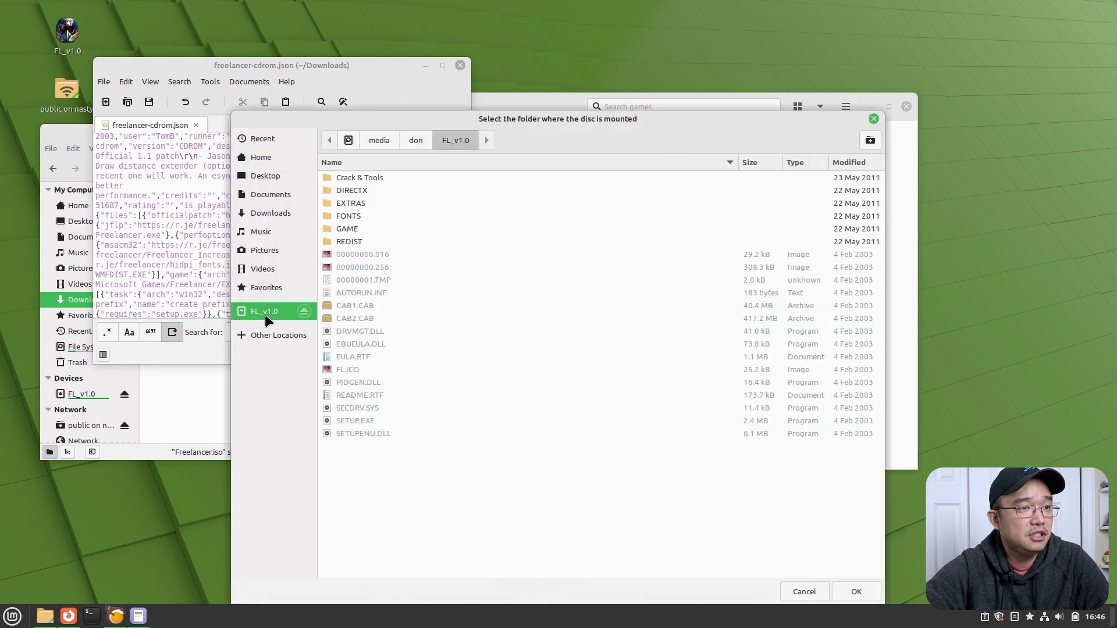
pyautogui.click(857, 592)
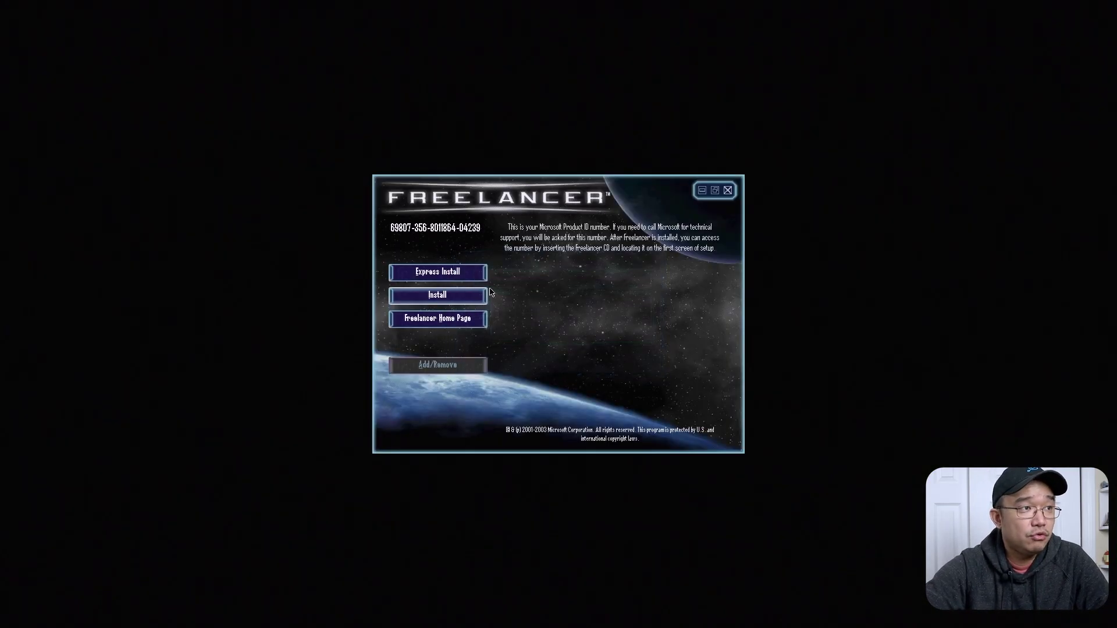
pyautogui.click(455, 276)
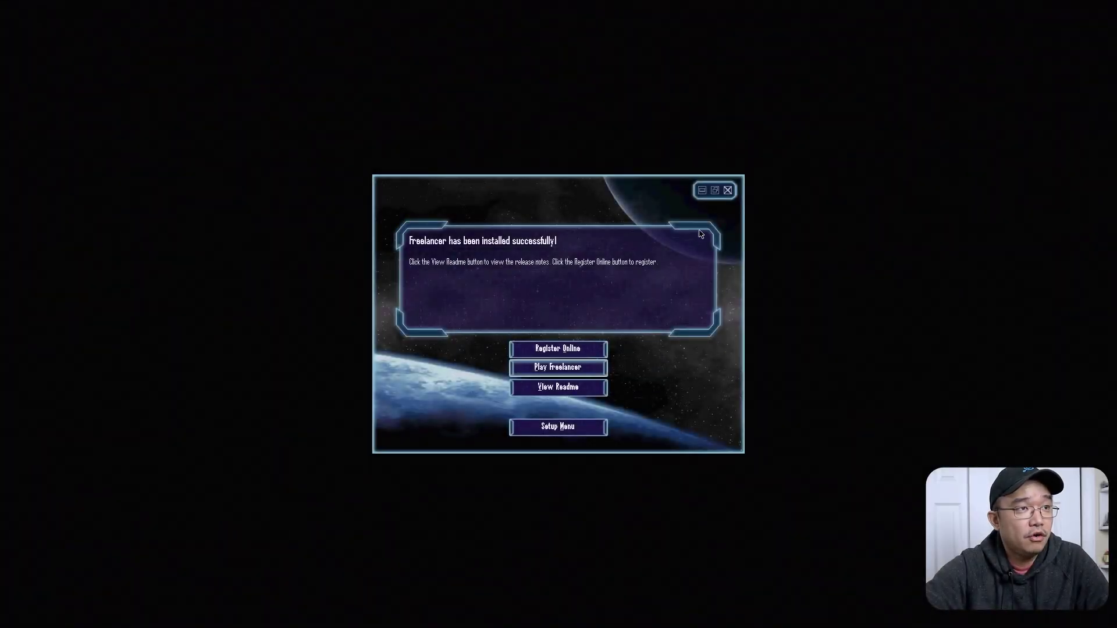
pyautogui.click(728, 190)
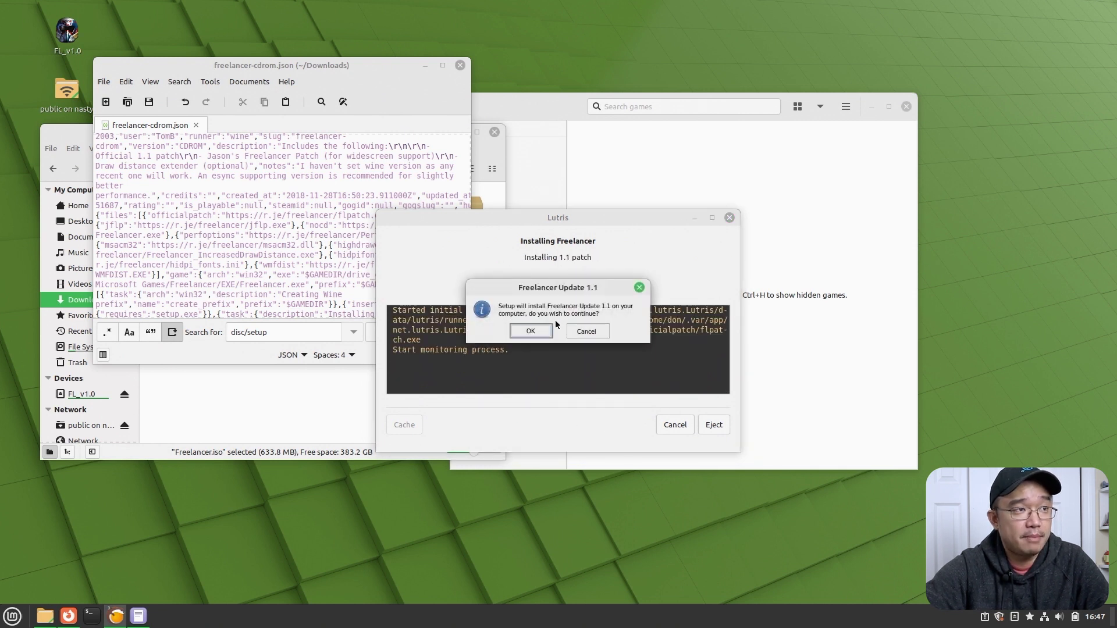
# Install Freelancer Update 1.1 and accept the Windows Media Format license.
pyautogui.click(539, 335)
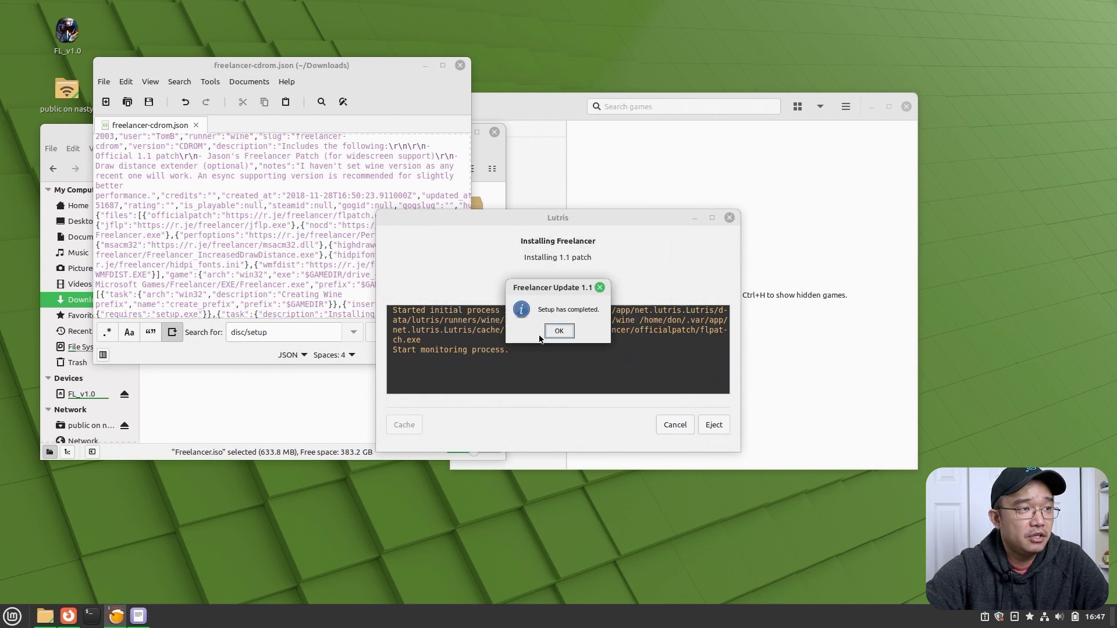
pyautogui.click(559, 331)
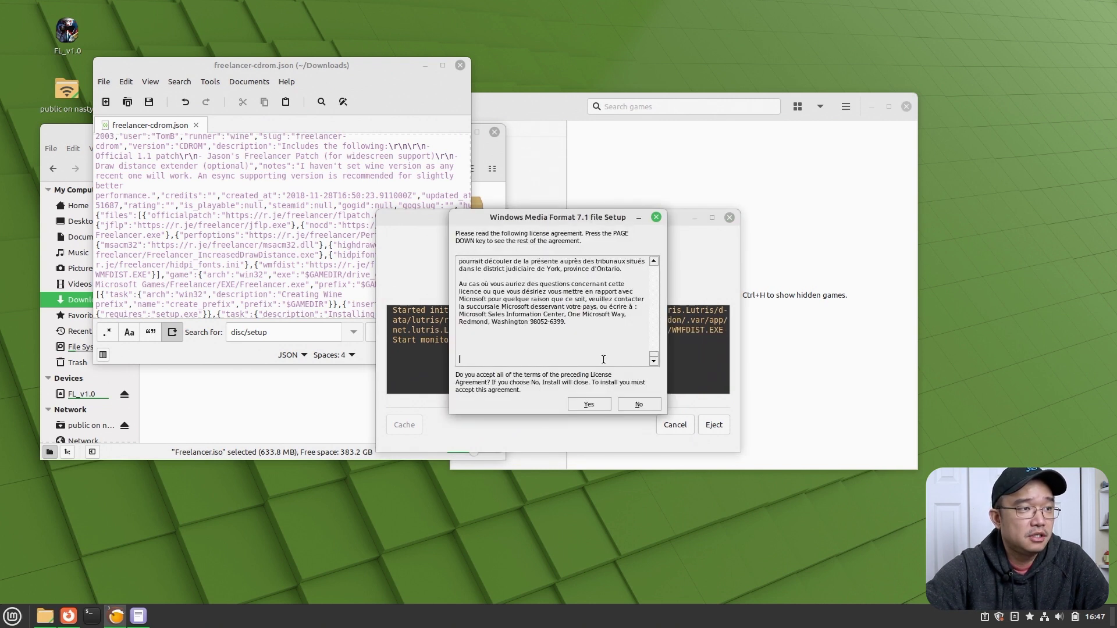
pyautogui.click(593, 404)
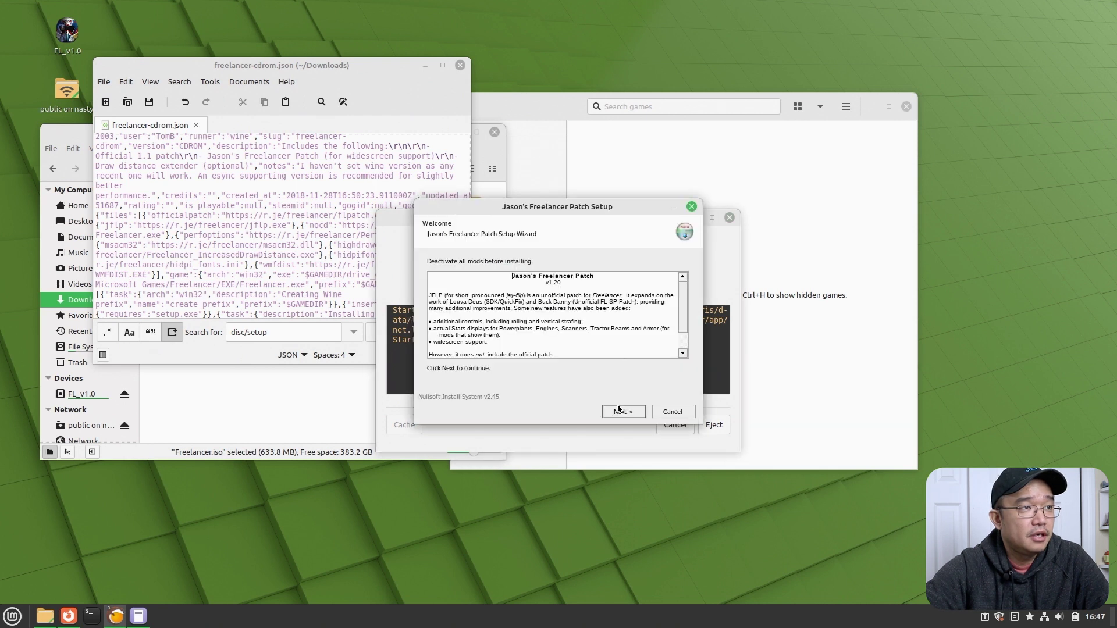
# Install Jason's Freelancer Patch with both components to the default location.
pyautogui.click(622, 410)
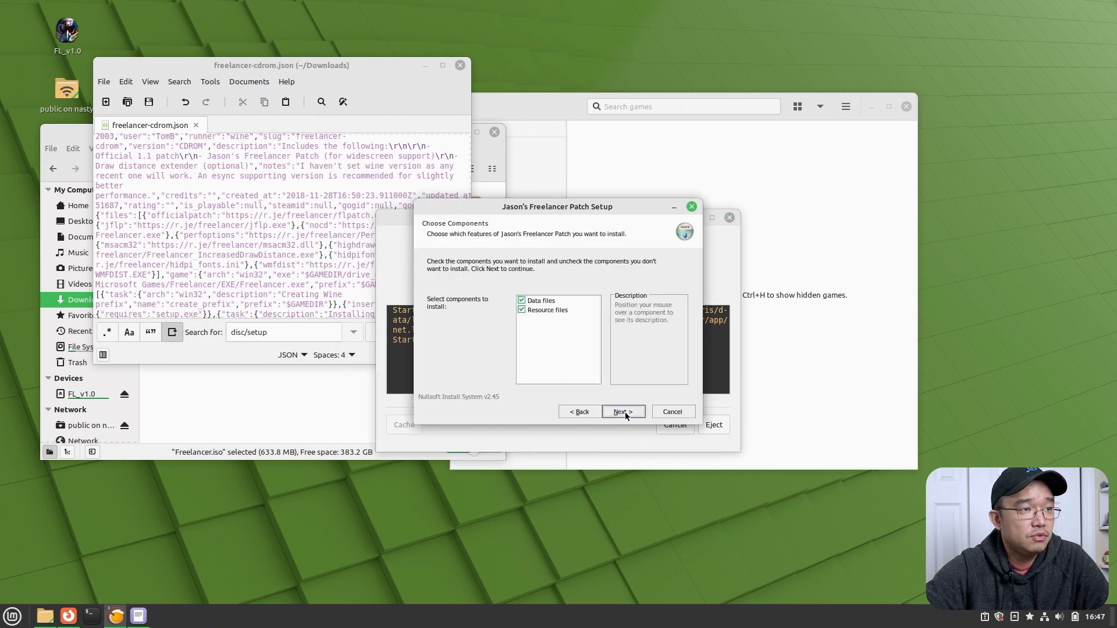
pyautogui.click(623, 412)
pyautogui.click(623, 412)
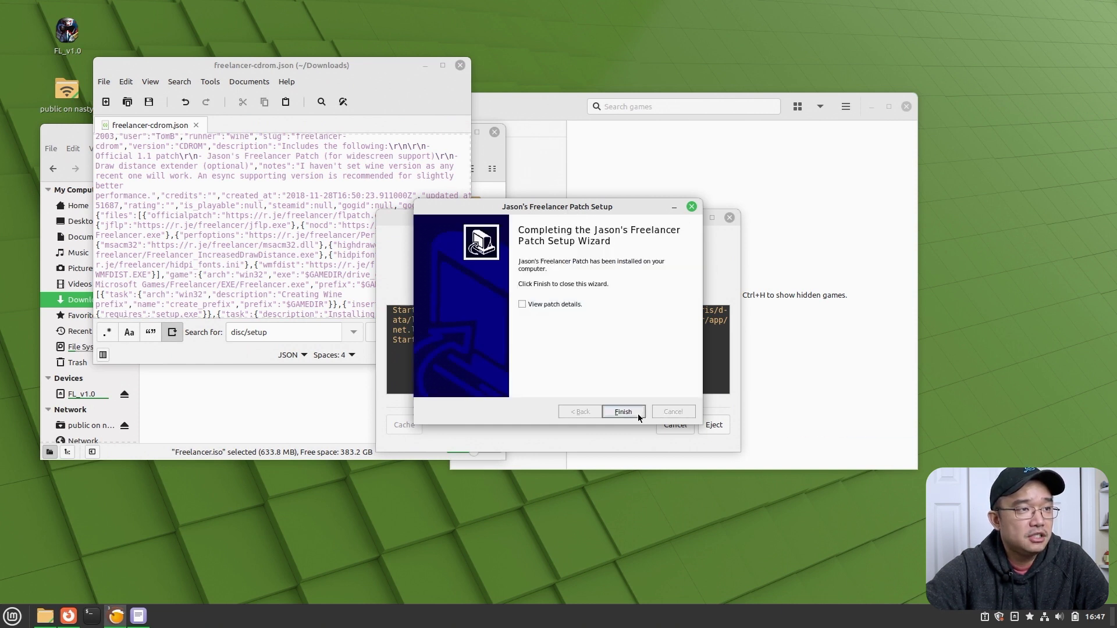
pyautogui.click(623, 412)
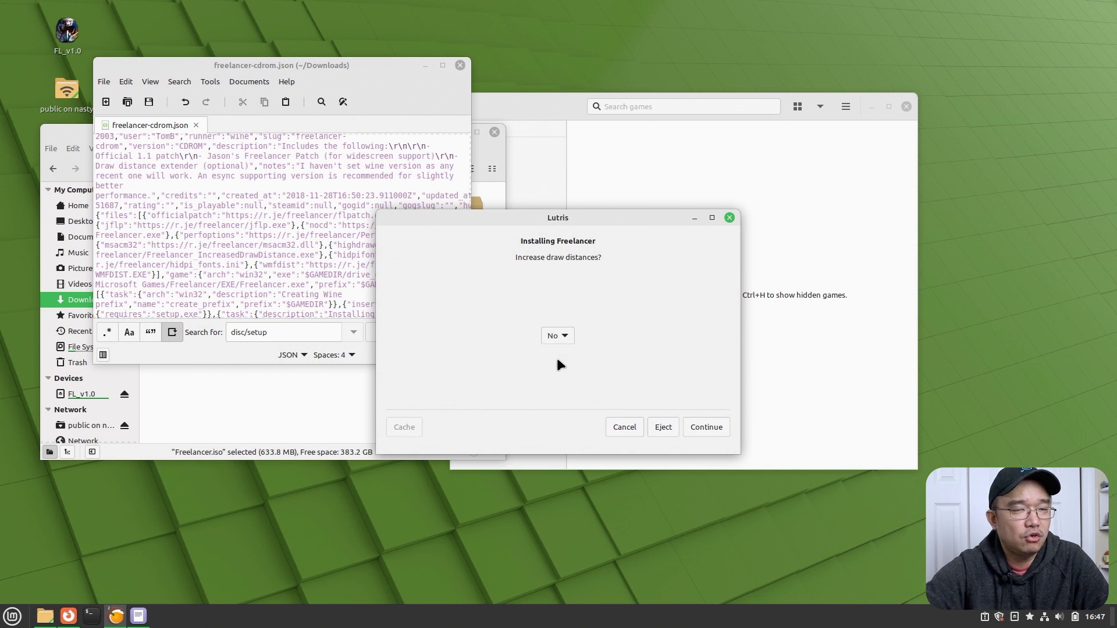
# Finish without increased draw distances, launch Freelancer and accept its licence agreement.
pyautogui.click(717, 432)
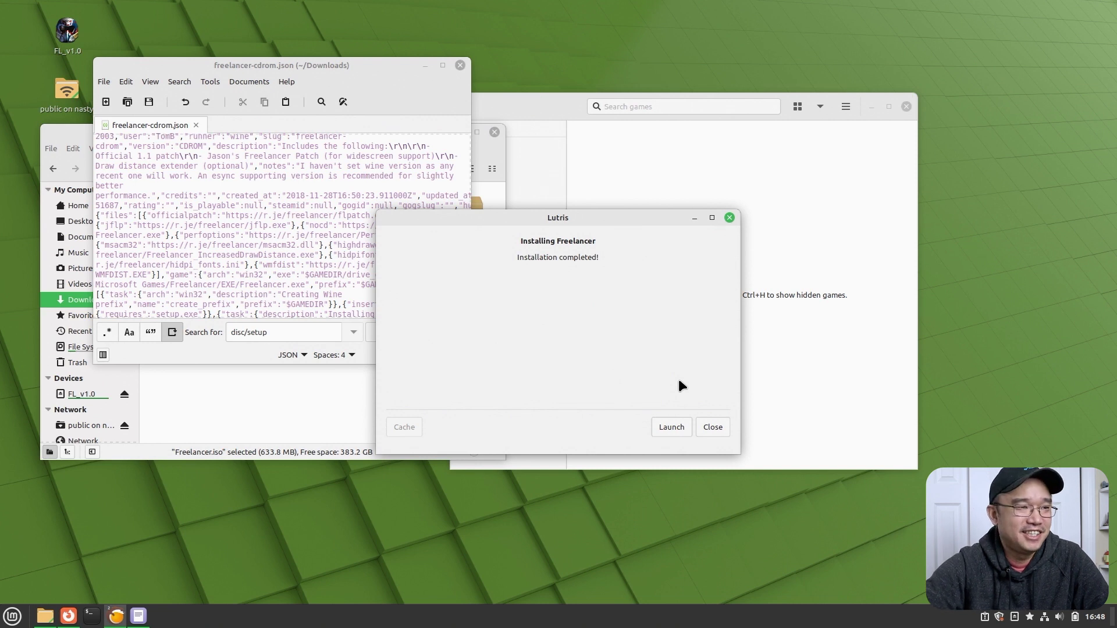
pyautogui.click(673, 423)
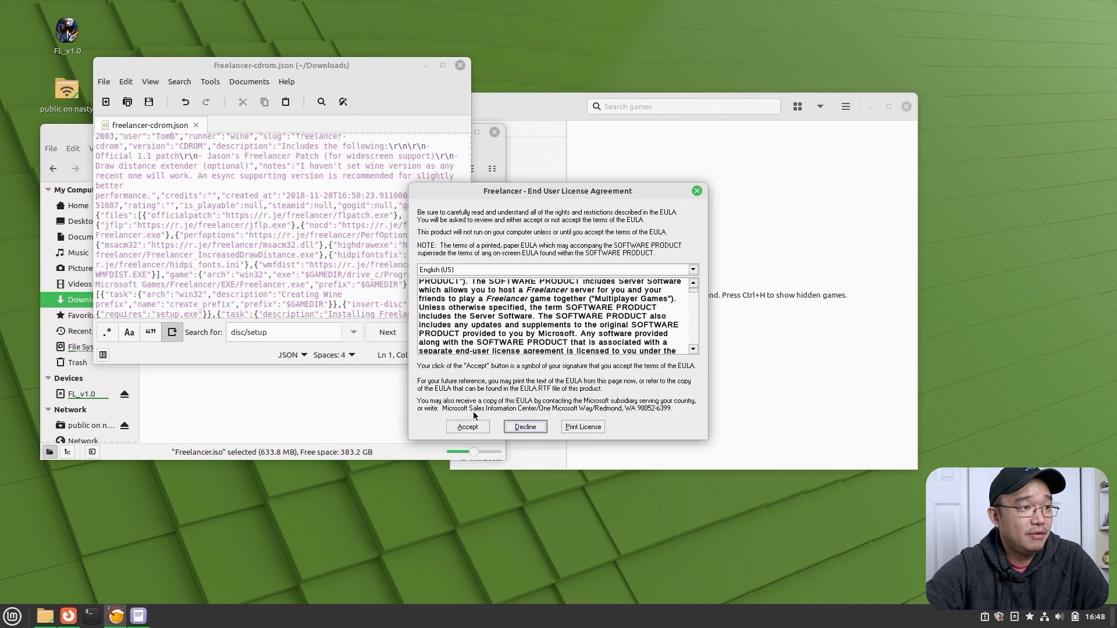
pyautogui.click(467, 428)
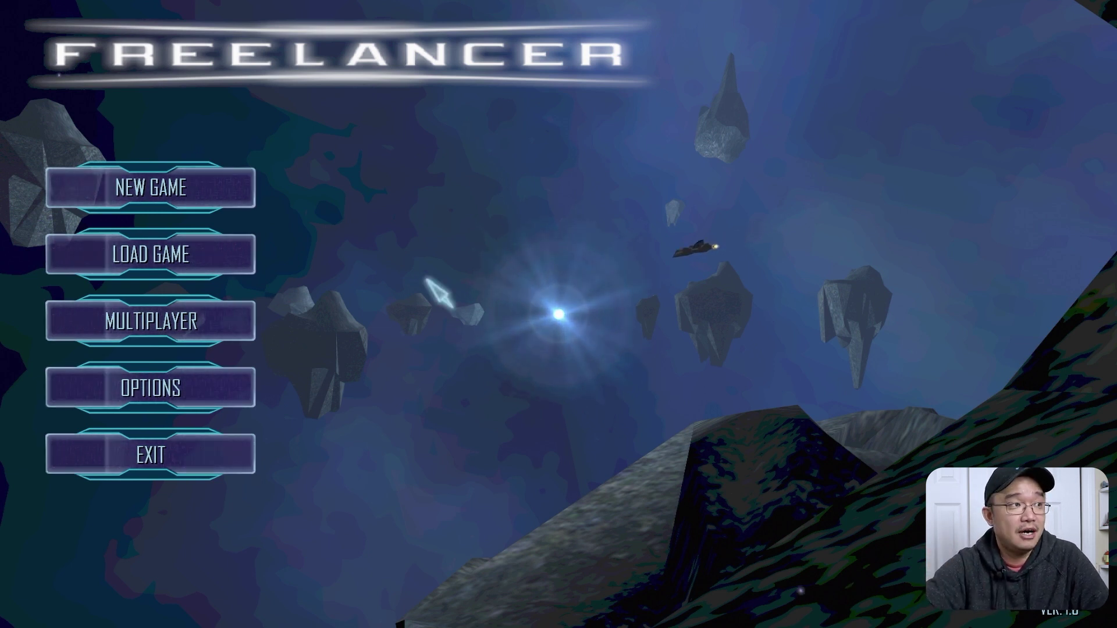
# Choose NEW GAME on Freelancer's main menu to load its opening cutscene.
pyautogui.click(187, 184)
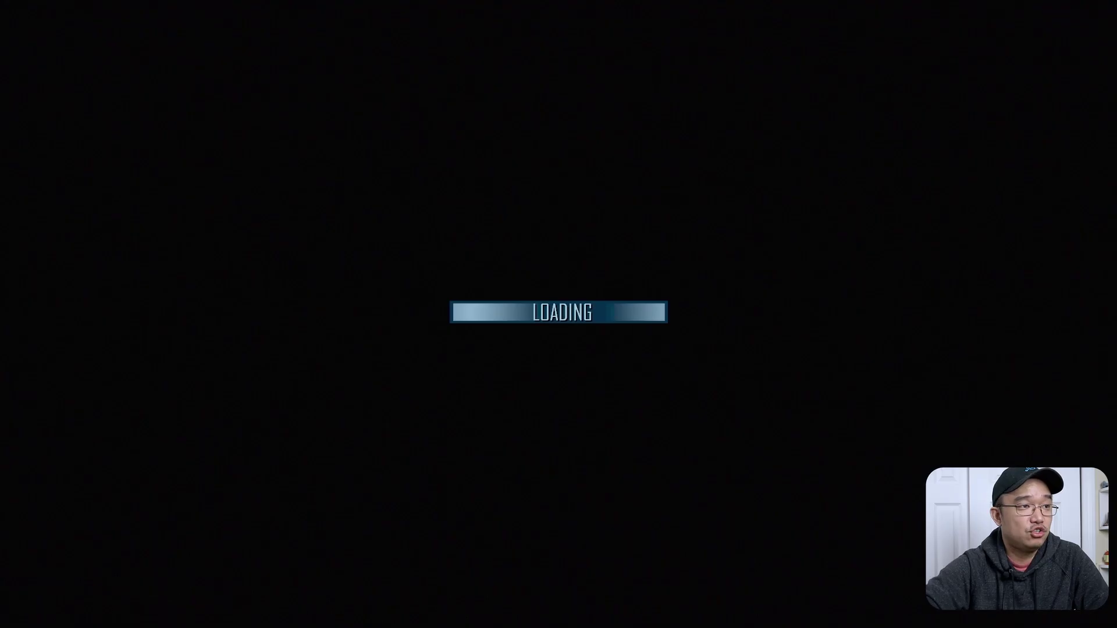